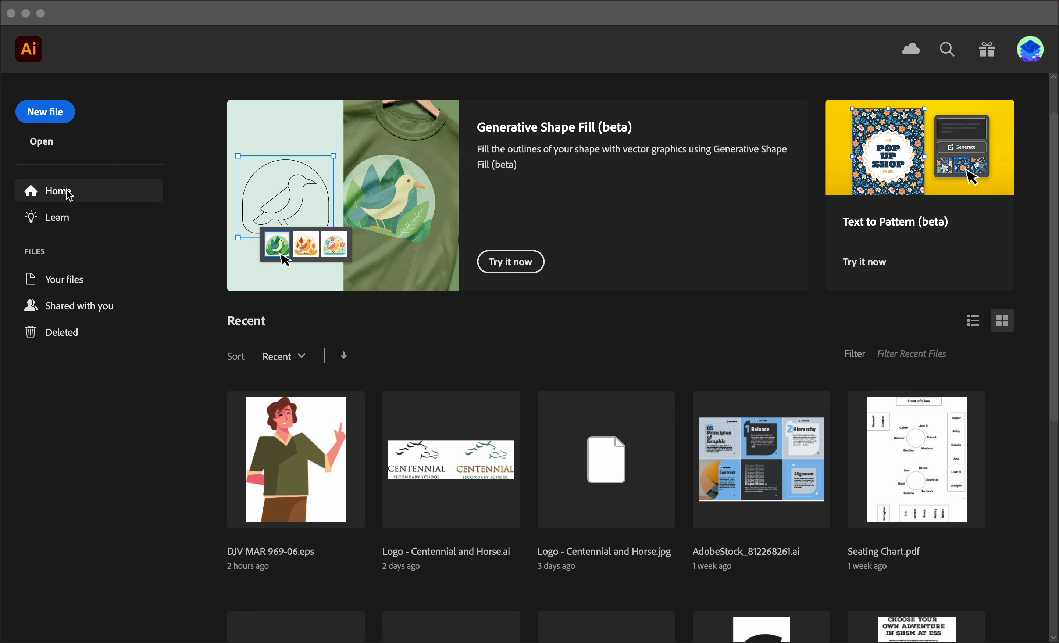
Step: Browse the full list of hands-on tutorials on the Learn page and return to the home screen
left_click(64, 225)
left_click(76, 220)
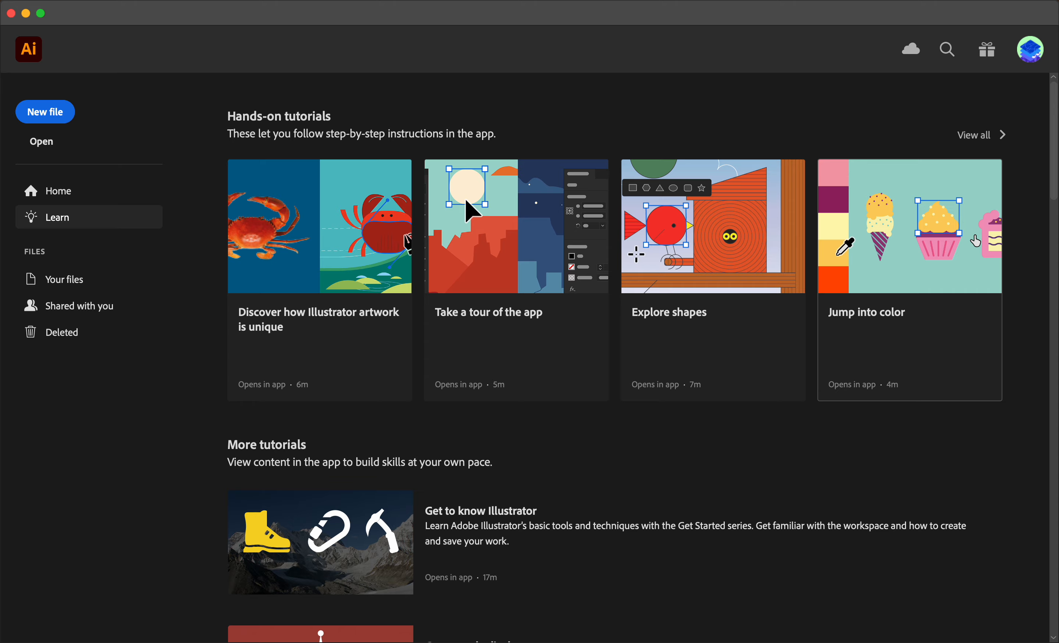
left_click(982, 142)
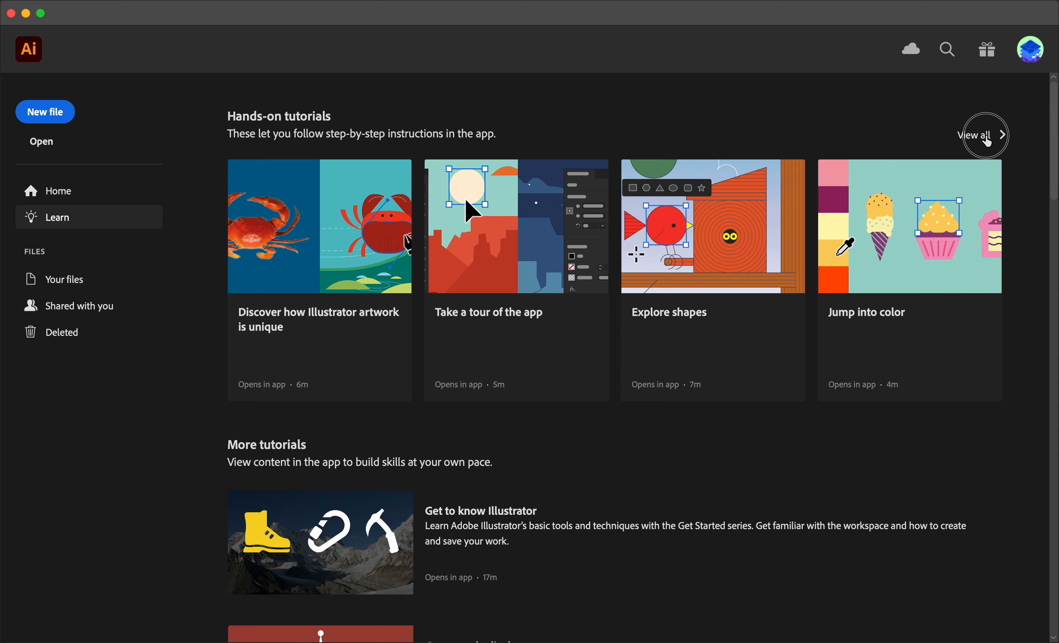
scroll(857, 466, "down", 20)
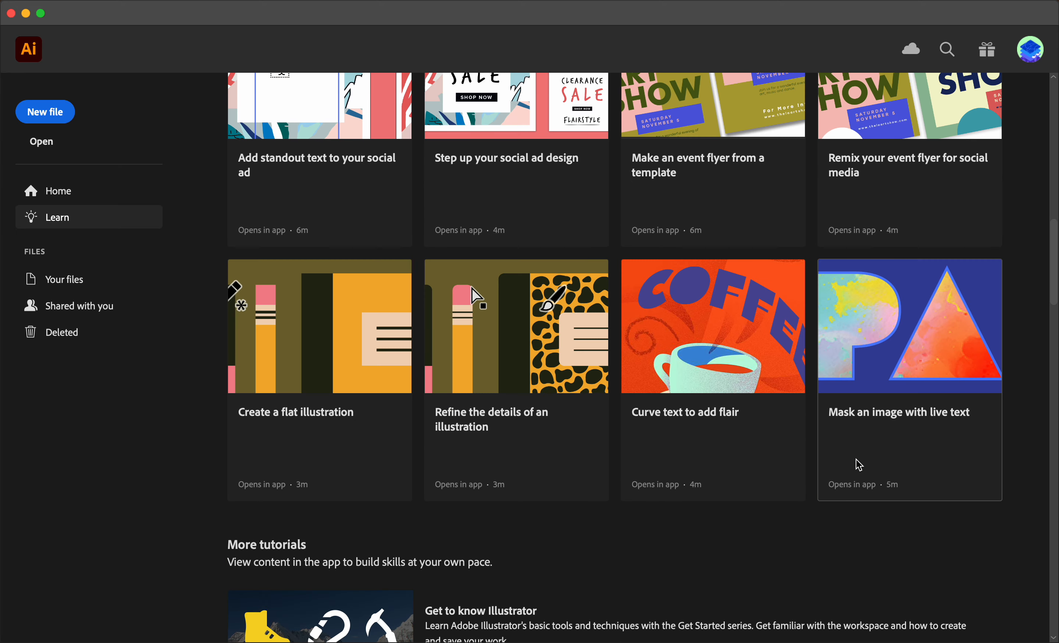
scroll(857, 467, "up", 6)
scroll(858, 464, "up", 14)
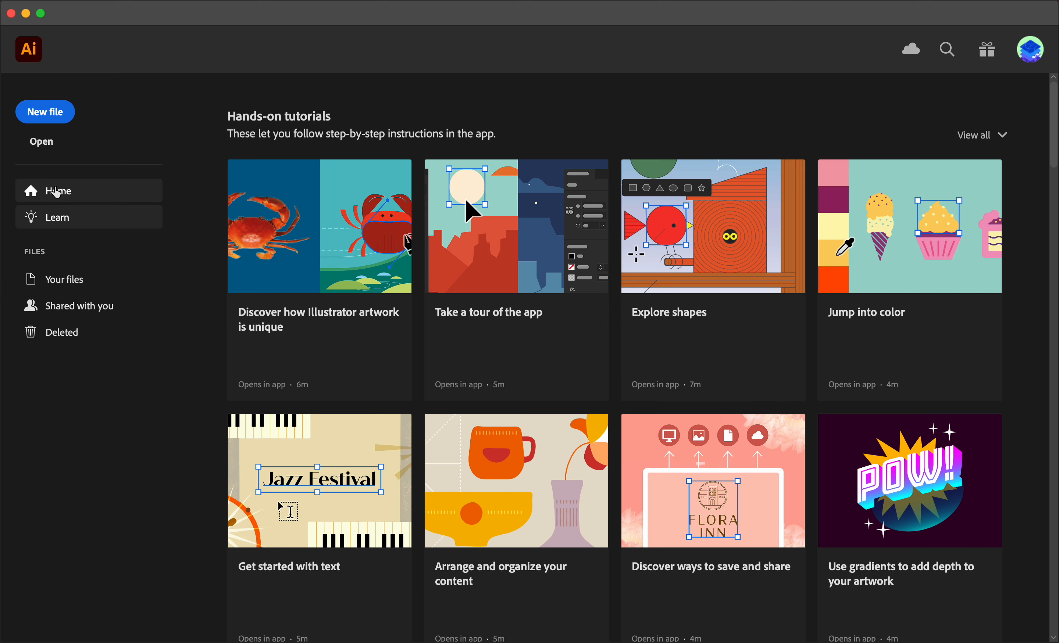
left_click(56, 192)
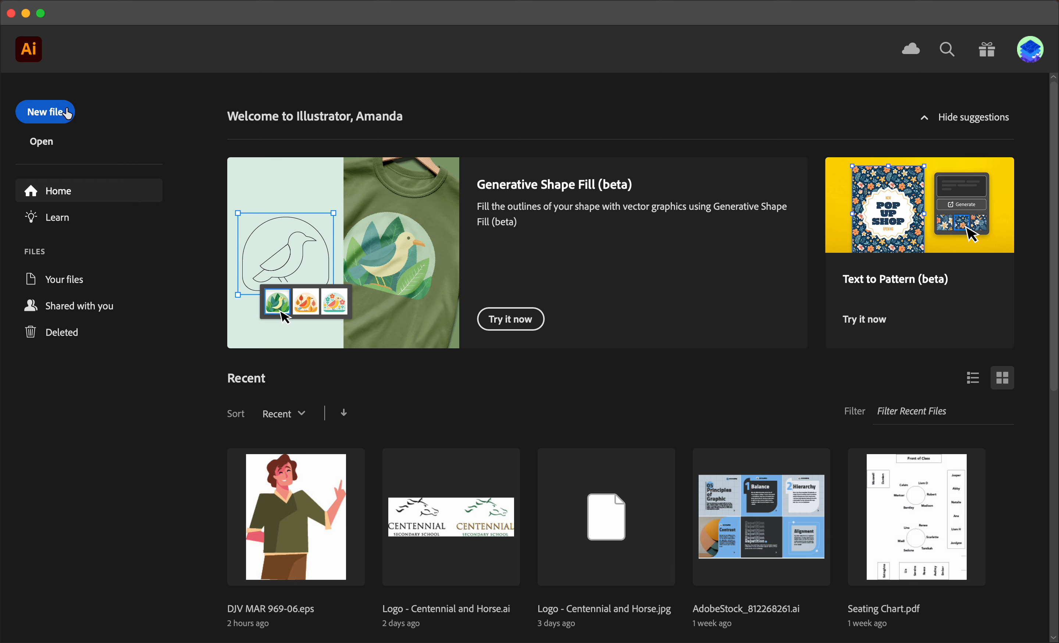
Step: Start a new print document from the Letter preset and set its units to inches
left_click(66, 113)
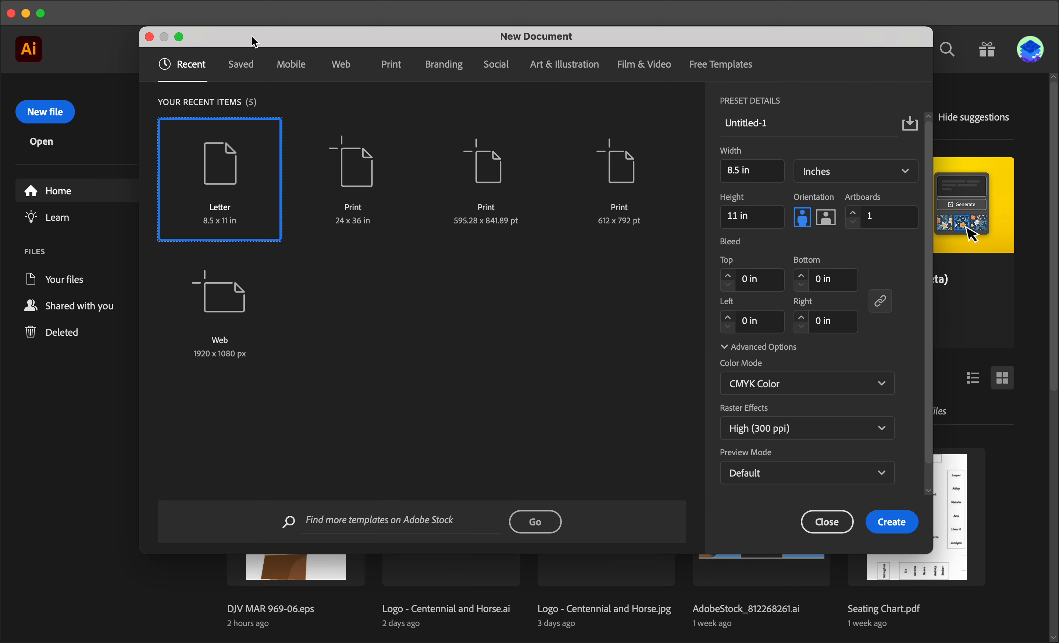
left_click(392, 69)
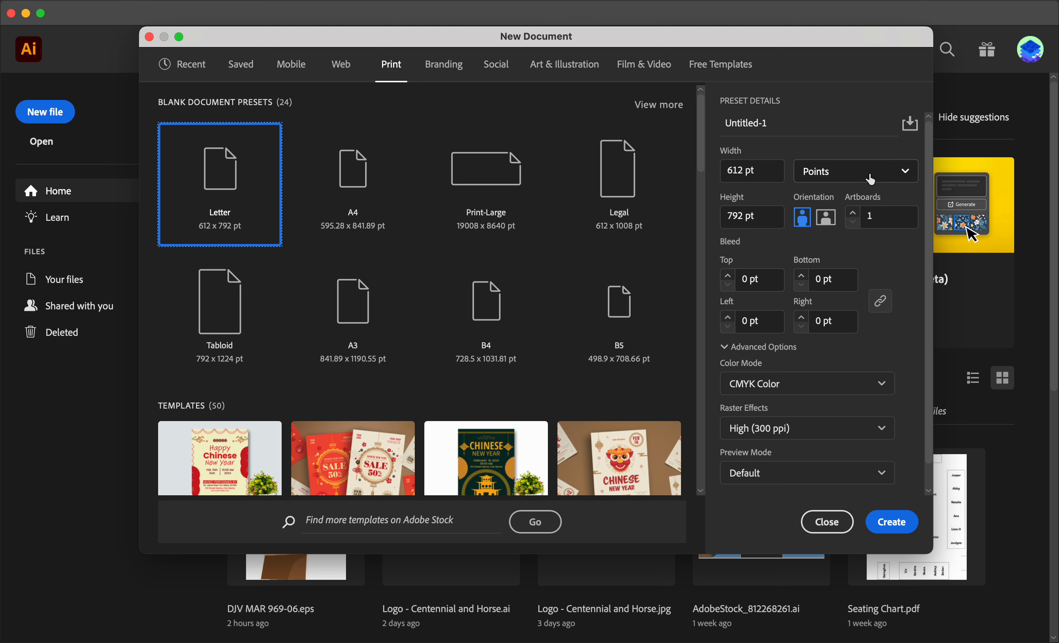
left_click(840, 179)
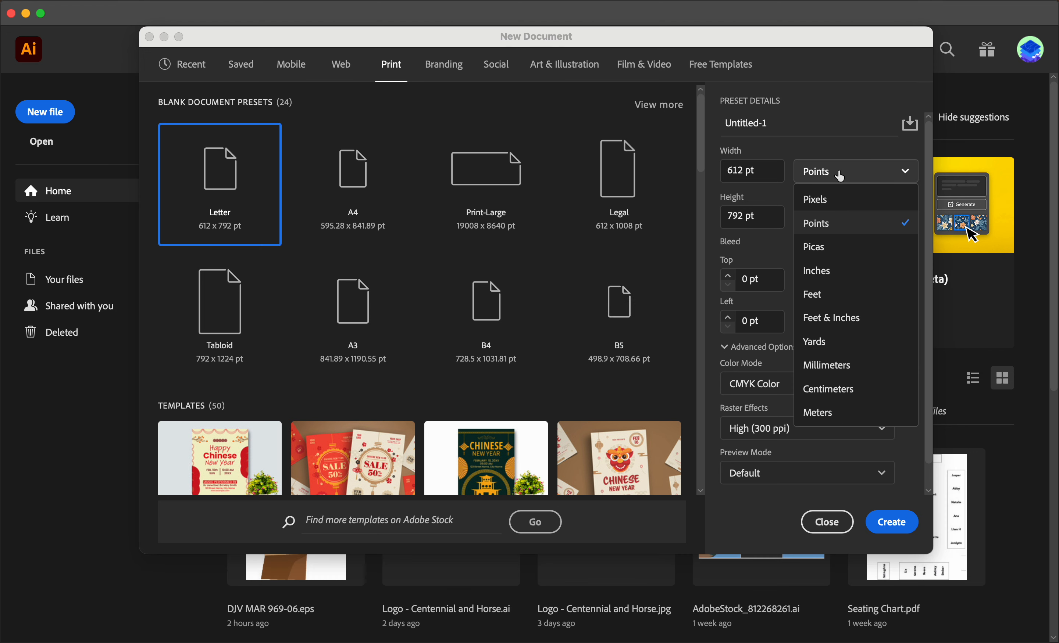
left_click(840, 272)
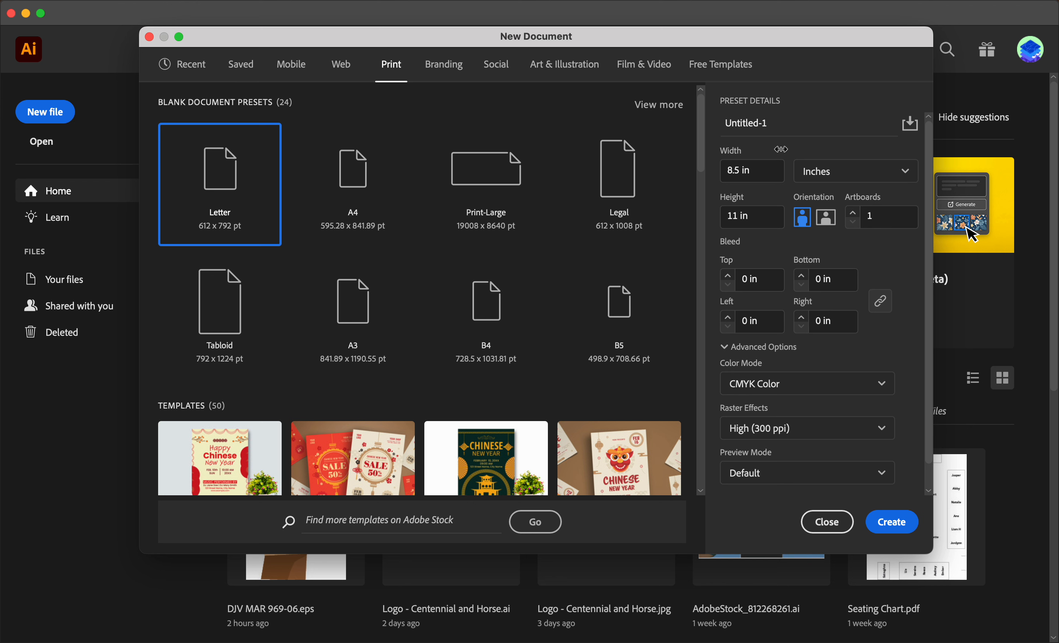
Step: Set the new document's width to 11 in and its height to 17 in
double_click(733, 170)
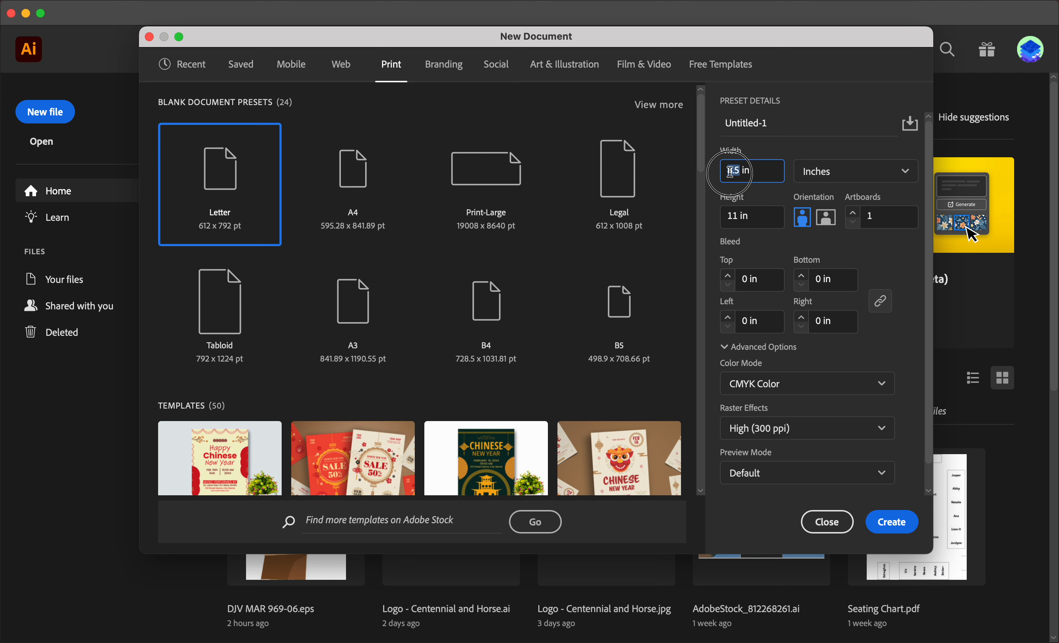
key("BackSpace")
type("11")
key("Tab")
key("Tab")
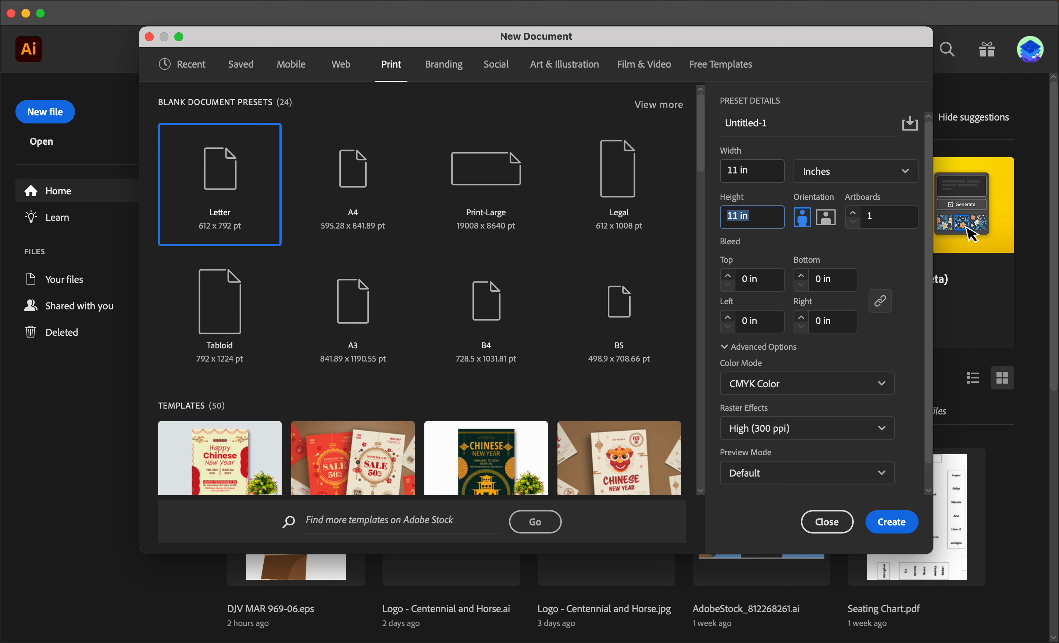
type("17")
Step: Name the document Movie Poster_01 and create it in CMYK Color mode
left_click(793, 128)
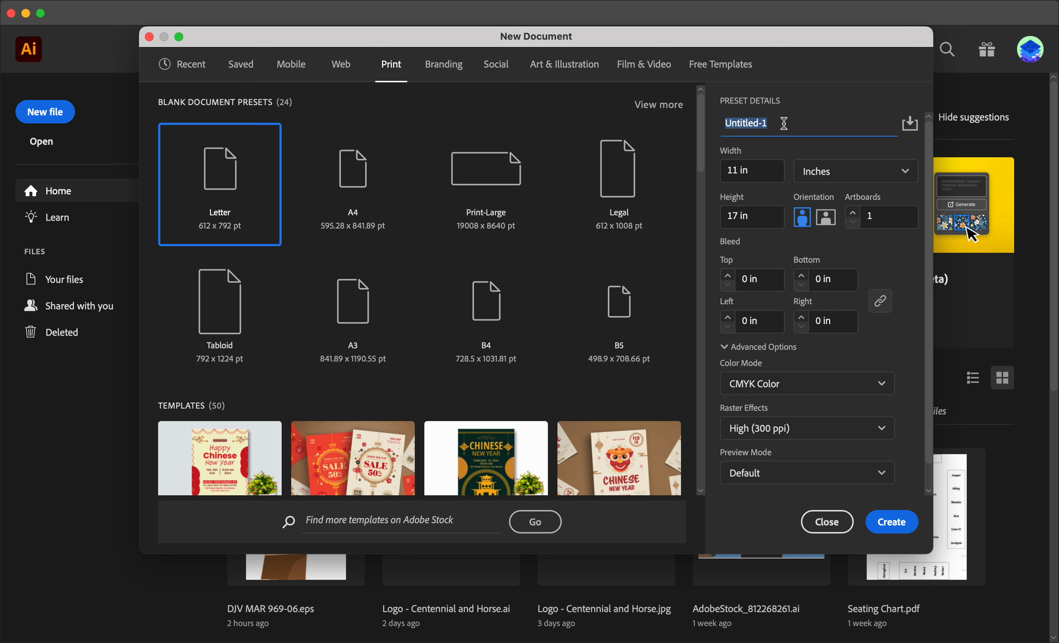
type("Movie Poster_01")
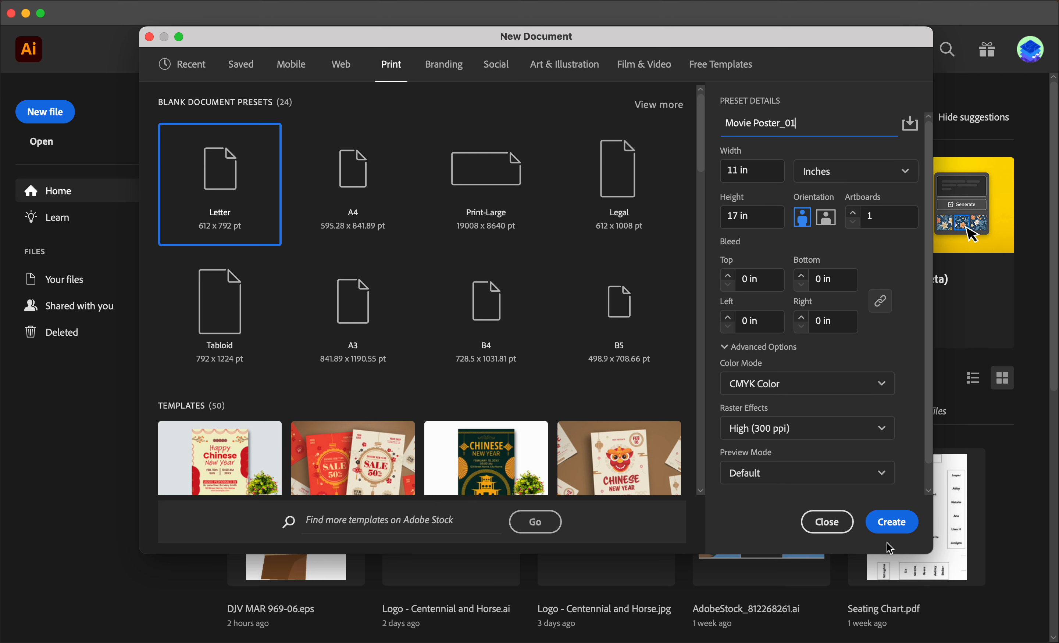
left_click(787, 391)
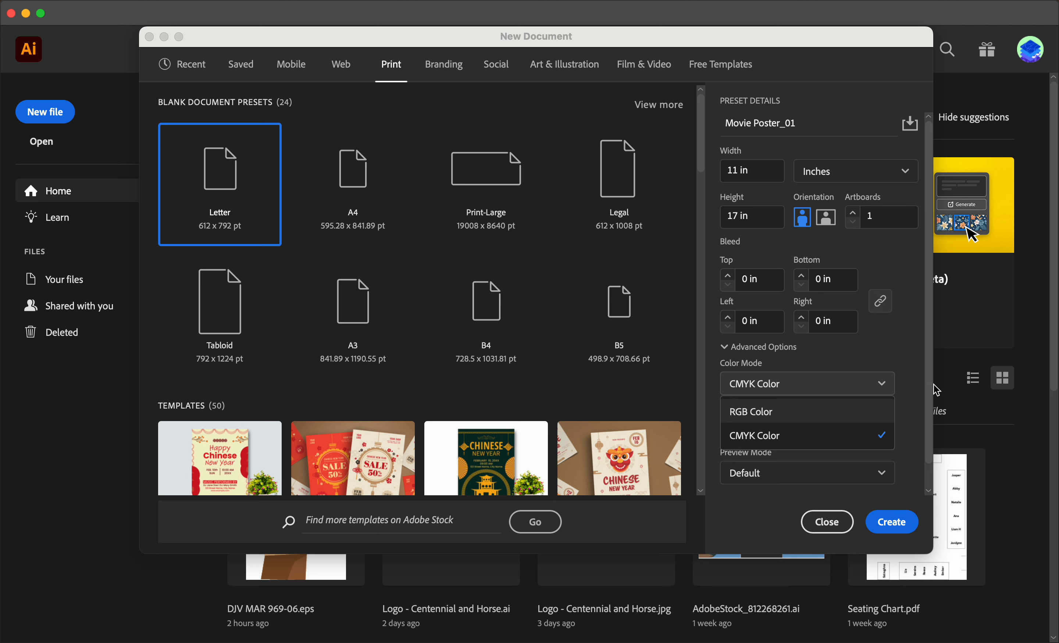
left_click(906, 361)
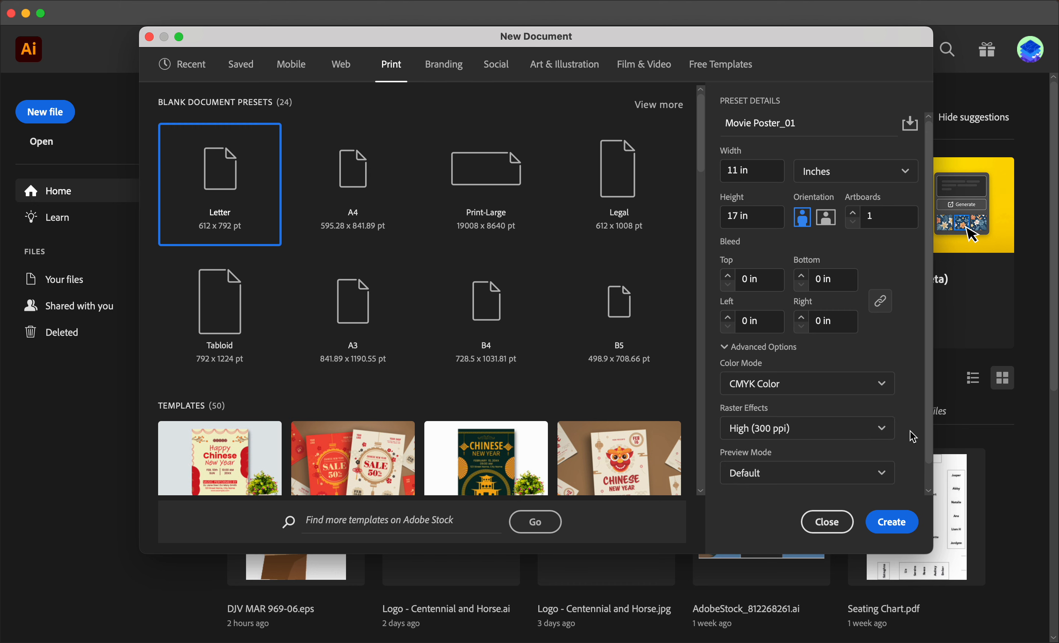
left_click(892, 525)
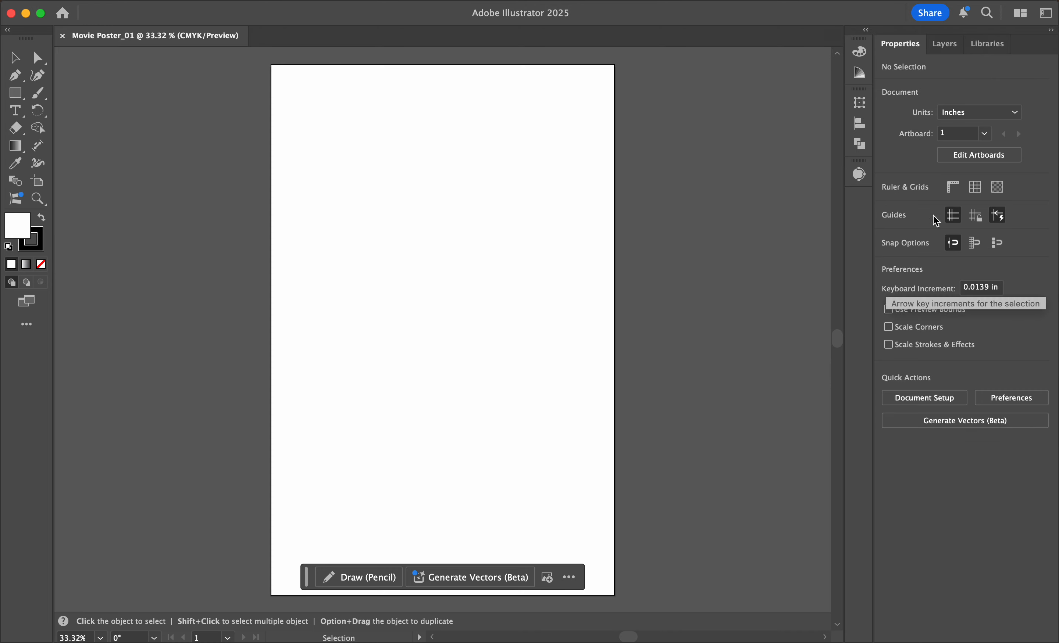
left_click(1052, 31)
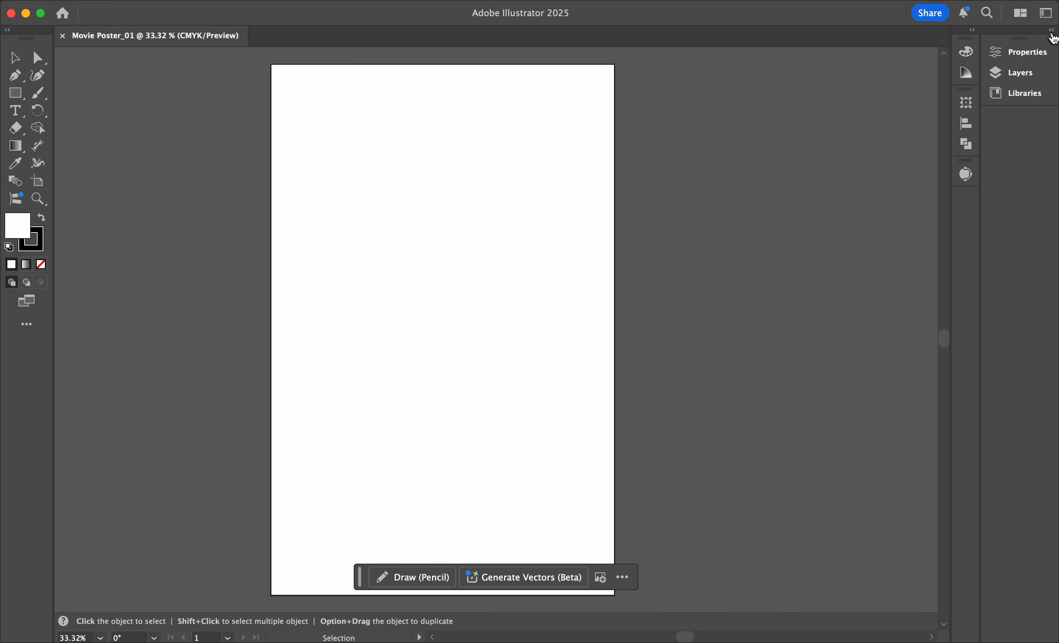
left_click(1053, 32)
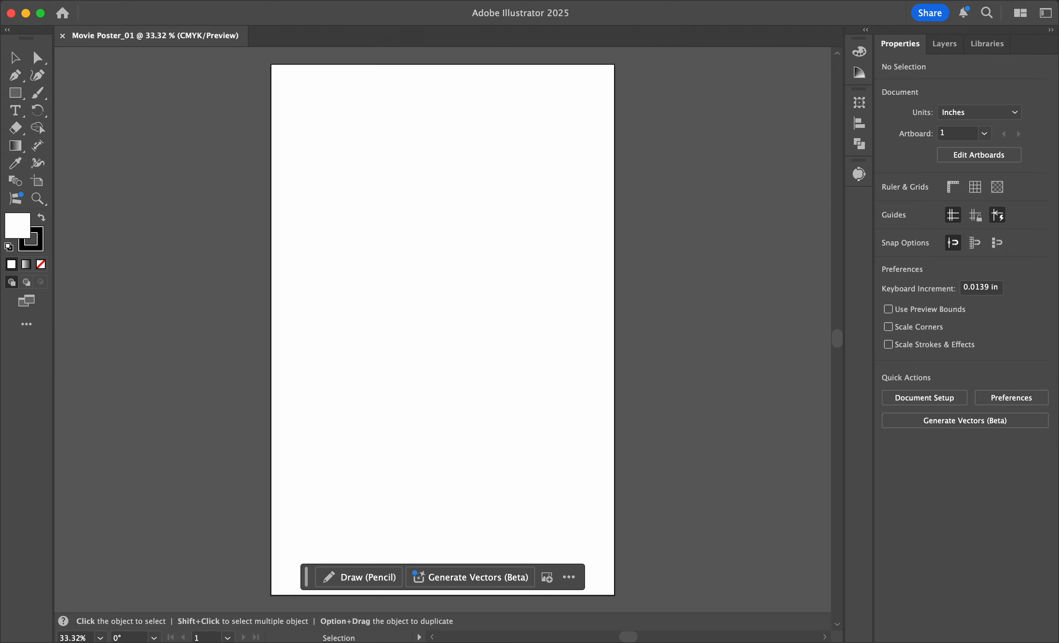
left_click(399, 2)
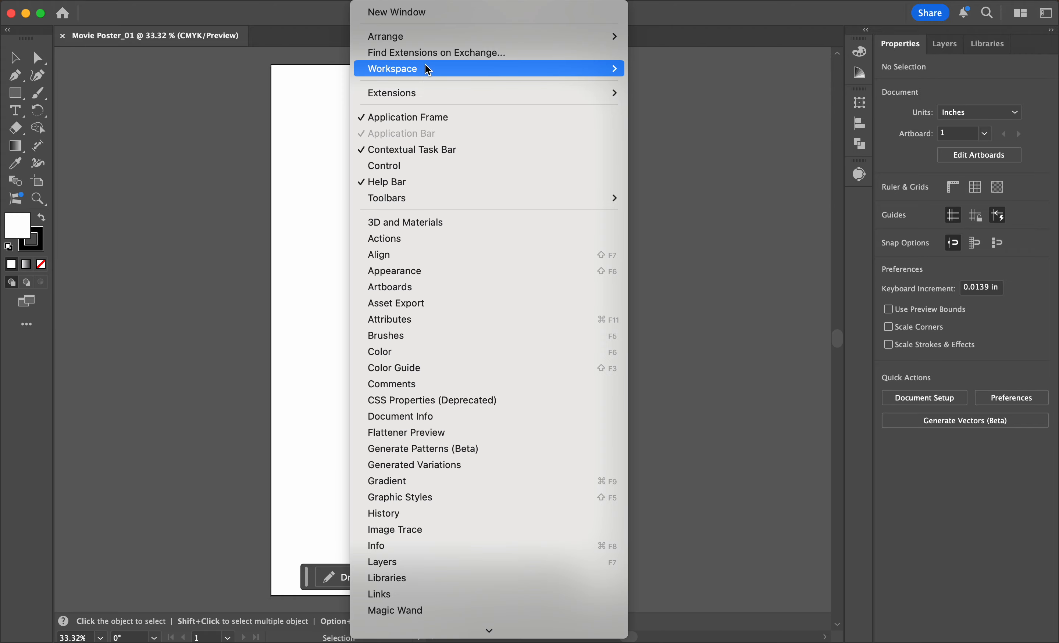
mouse_move(427, 73)
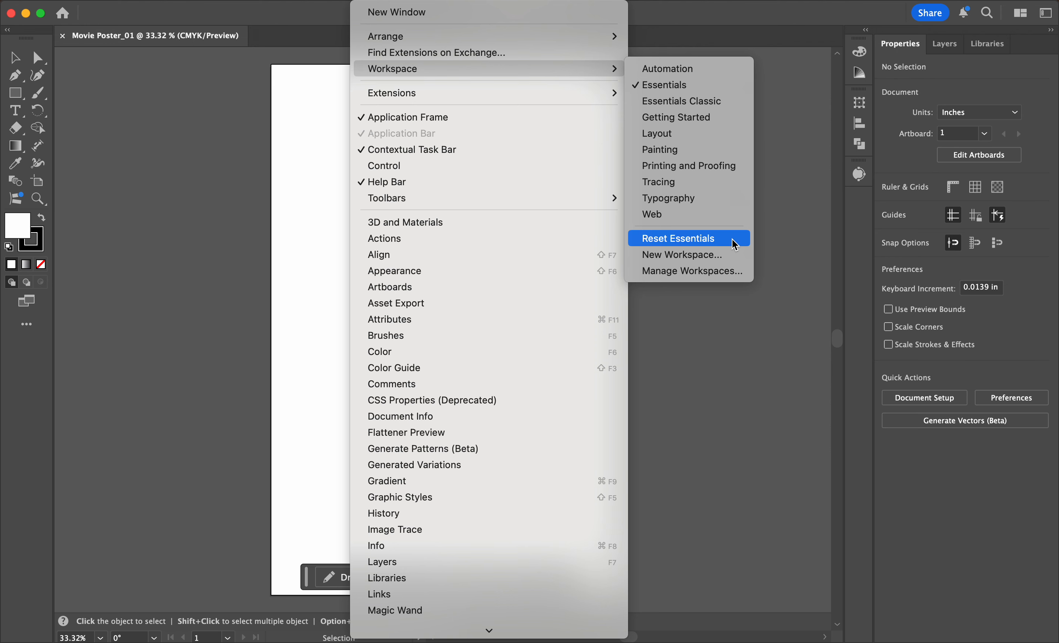
left_click(781, 127)
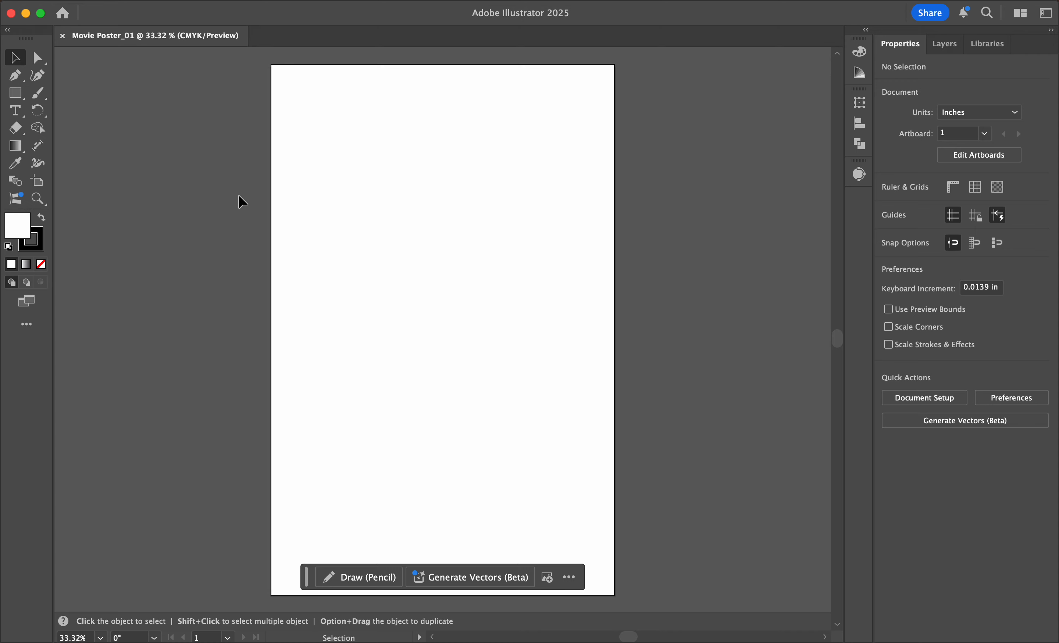
Step: Draw a rectangle about 4.26 × 3.79 in on the upper half of the artboard and fill it with red
left_click(17, 97)
left_click_drag(367, 177, 500, 296)
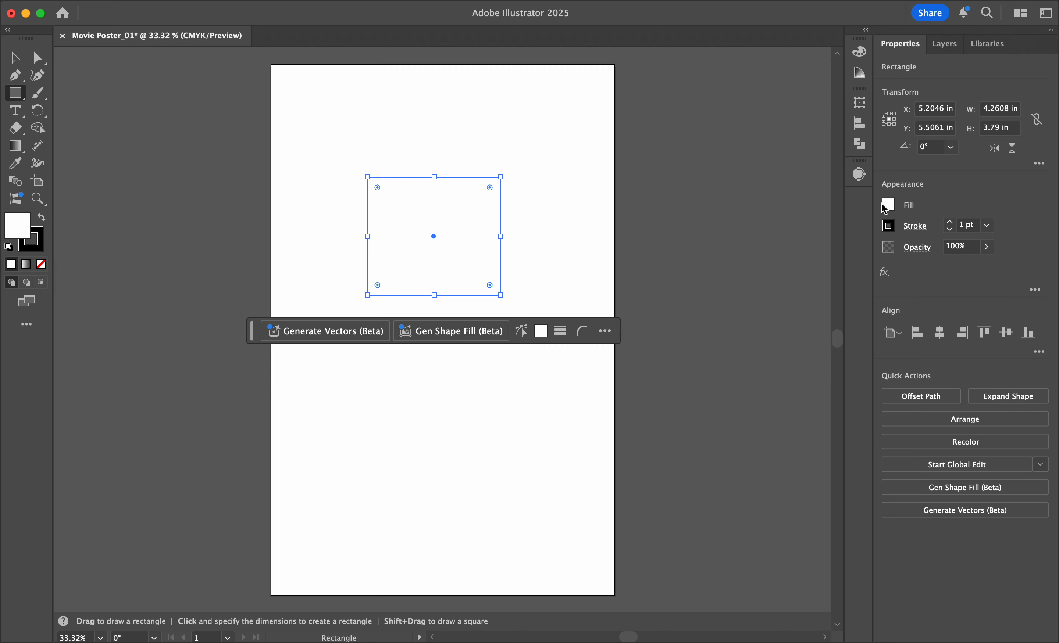
left_click(887, 206)
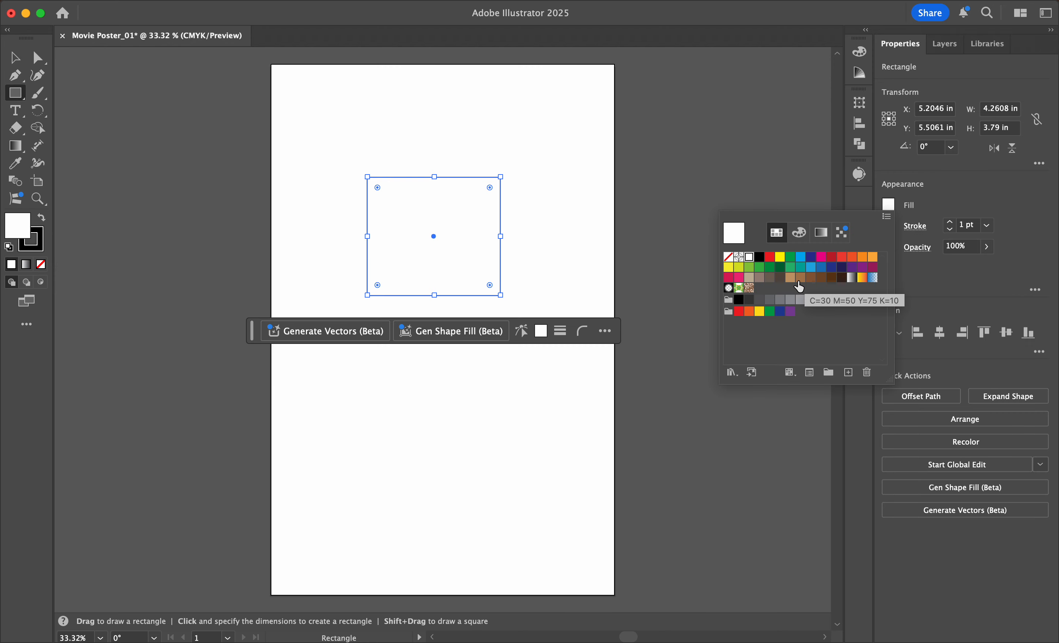
left_click(841, 257)
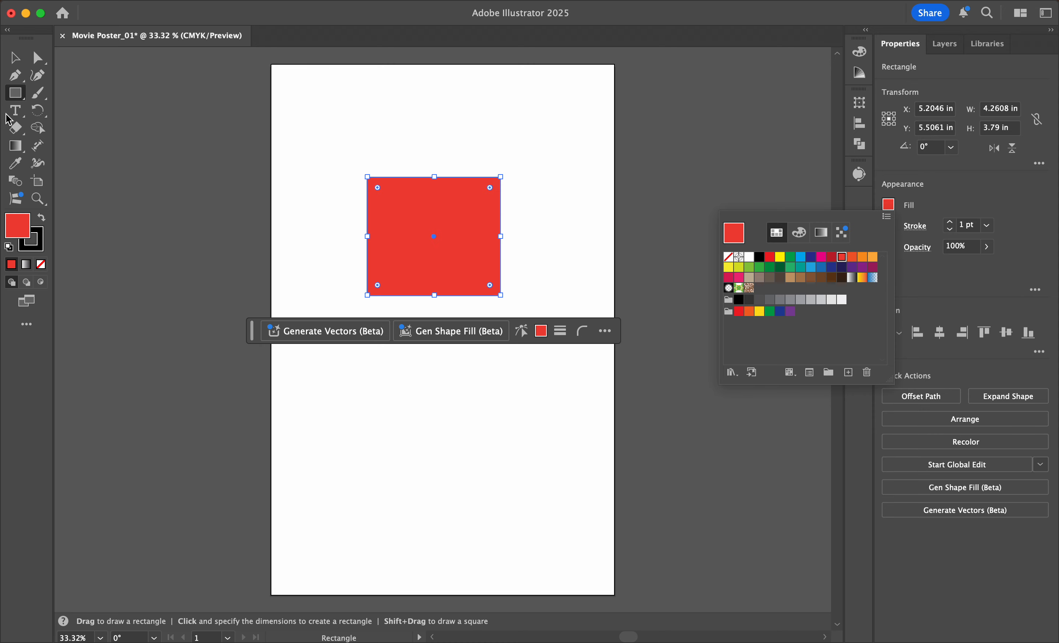
left_click(144, 121)
left_click(146, 128)
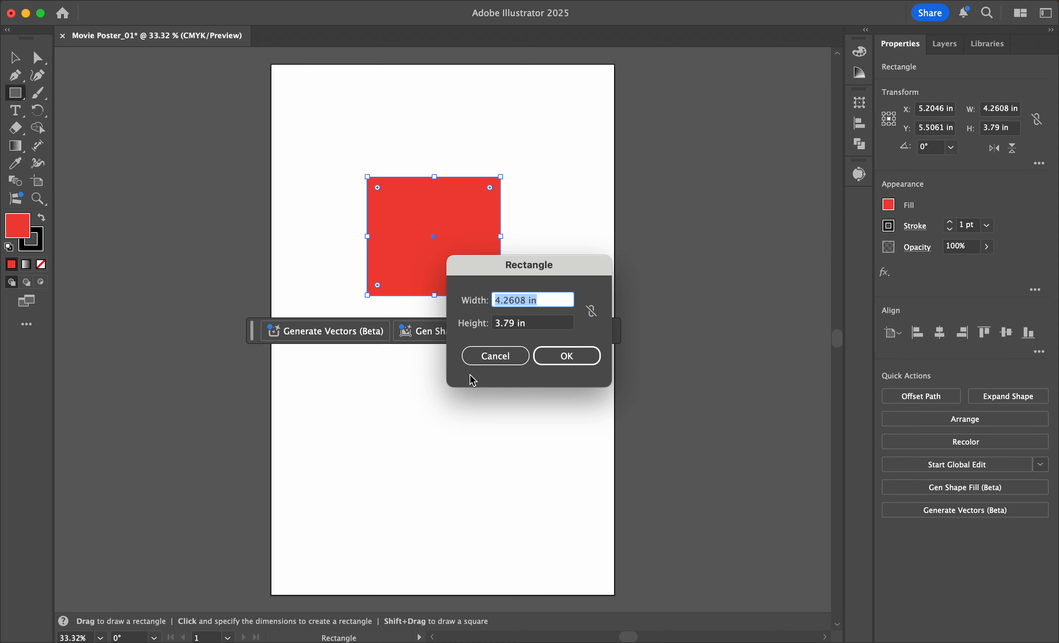
left_click(567, 356)
left_click(13, 58)
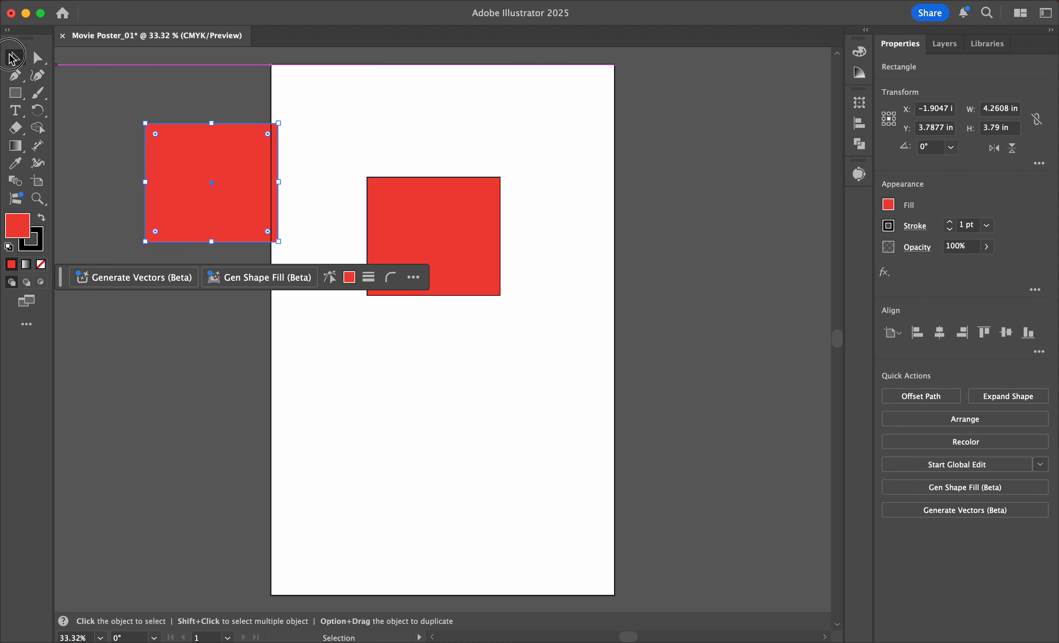
key("Delete")
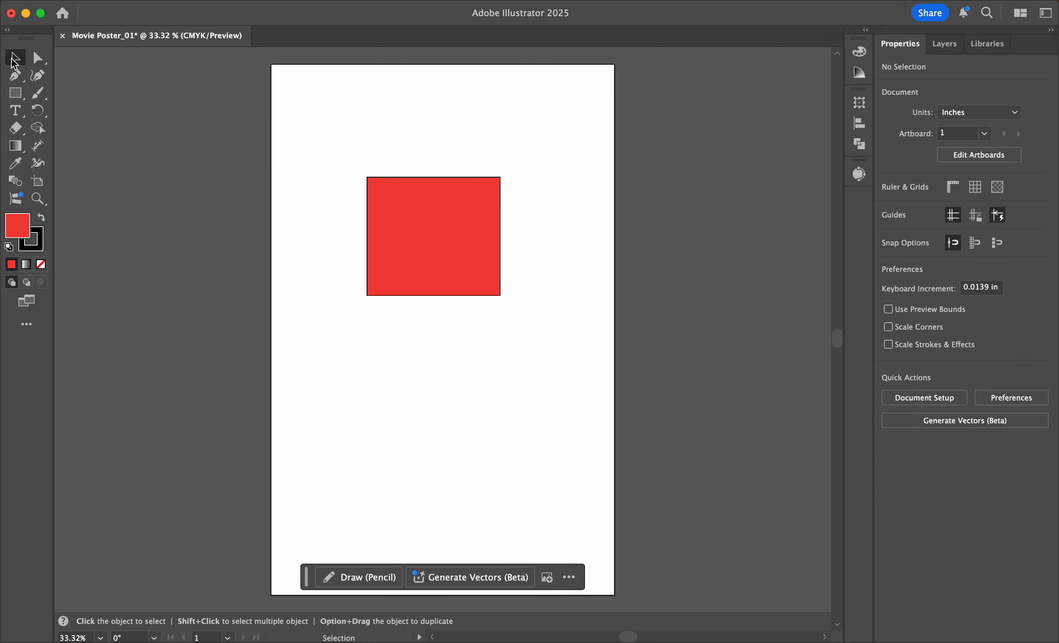
Step: Select the red rectangle and move it slightly up and to the left on the artboard
left_click(442, 220)
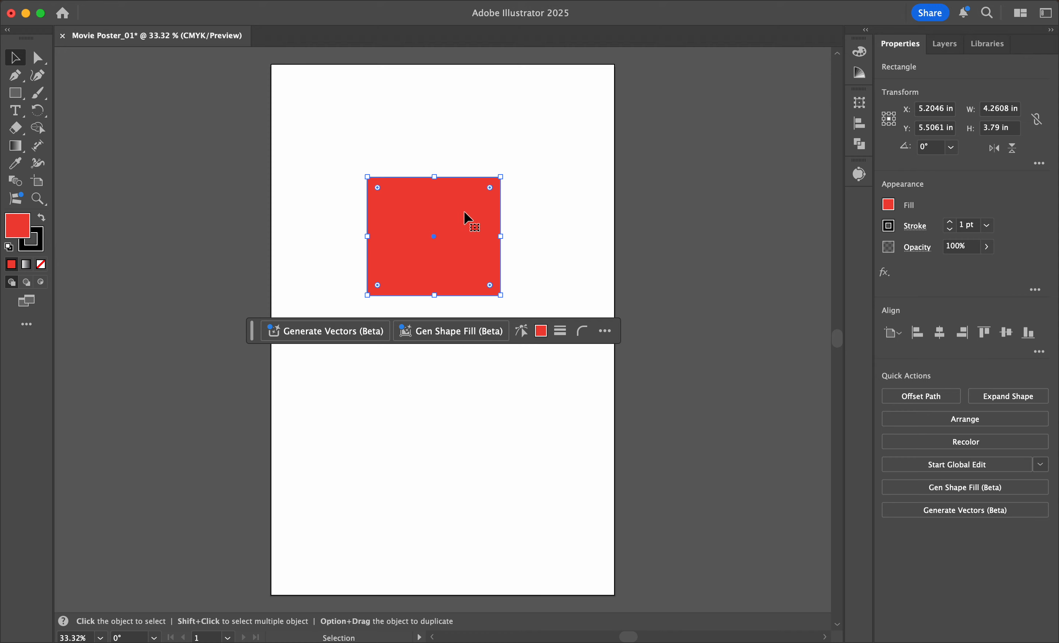
left_click_drag(411, 212, 379, 189)
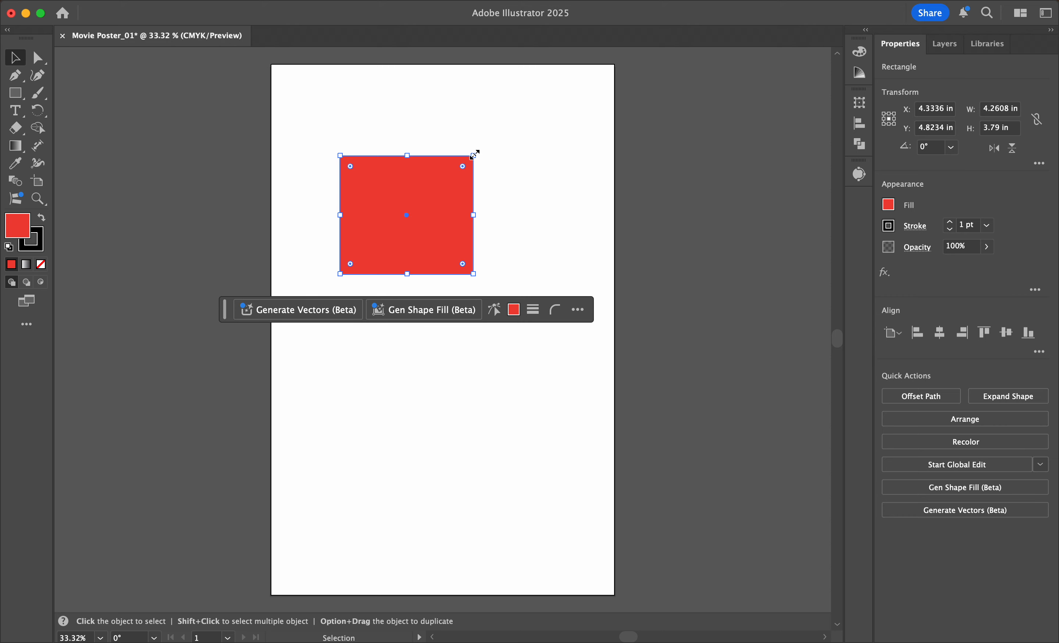
Step: Try resizing the red rectangle to about 5.03 × 3.29 in and about 2.9 × 3.27 in, undoing each resize
left_click_drag(474, 154, 498, 170)
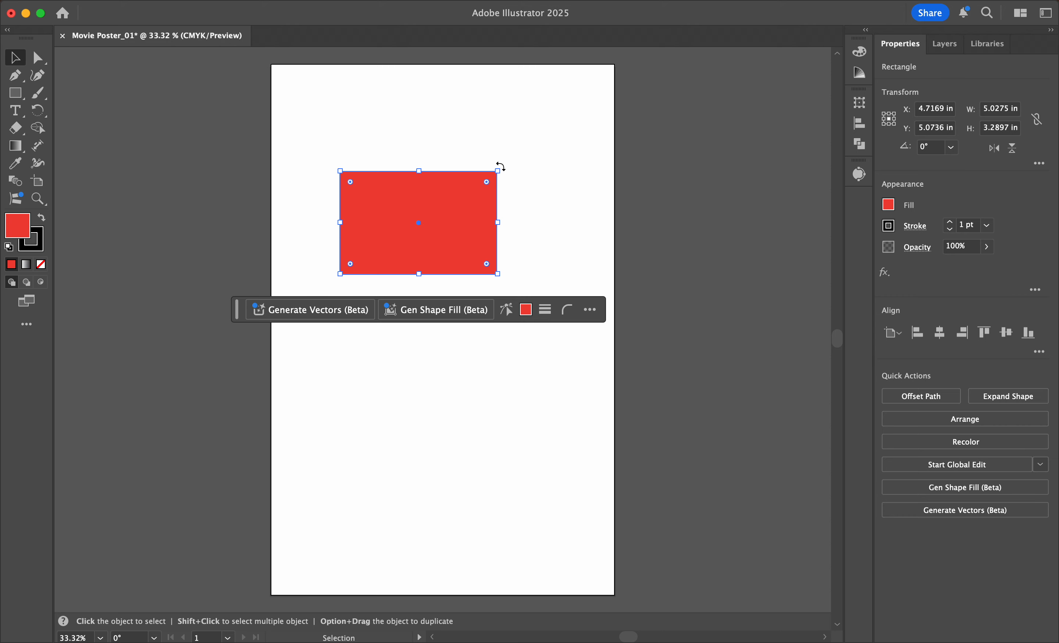
key("super+z")
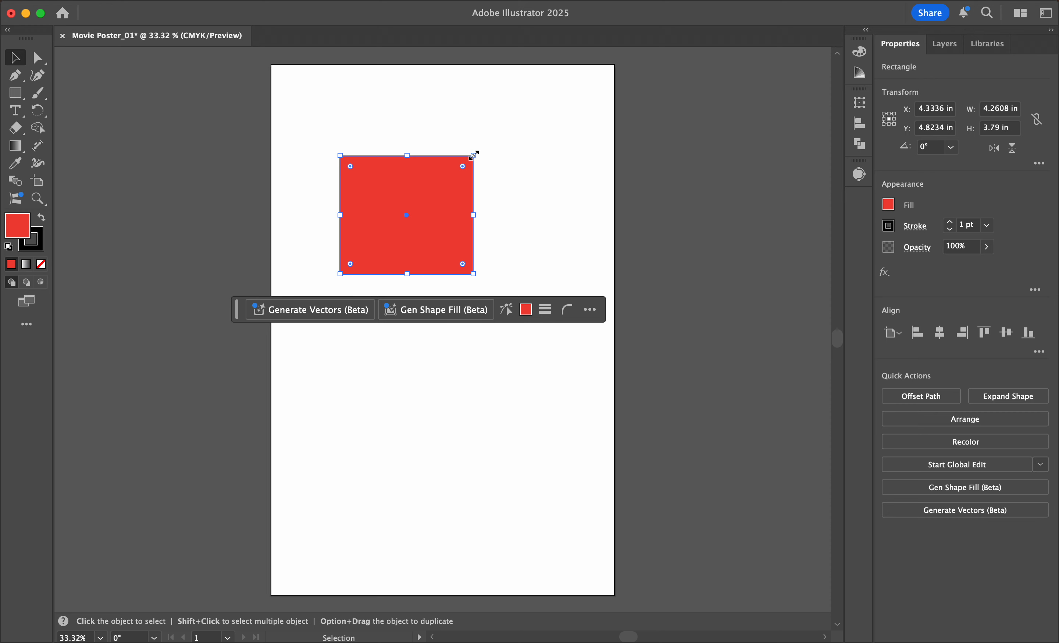
left_click_drag(473, 156, 430, 172)
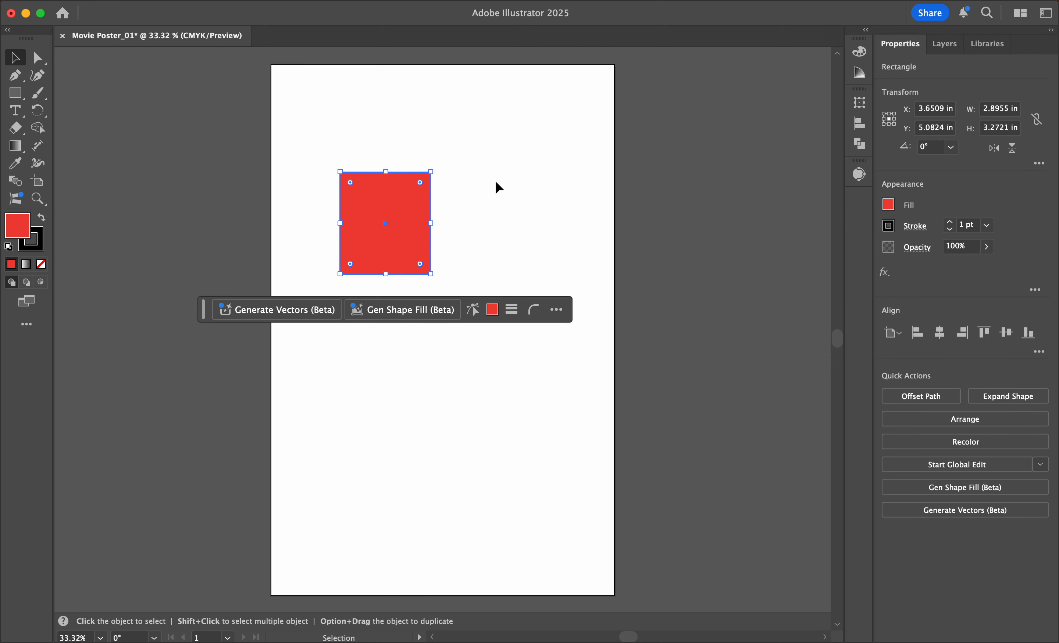
key("super+z")
Step: Resize the red rectangle to about 3.88 × 3.46 in and center it horizontally on the artboard's upper half
left_click_drag(534, 103, 457, 169)
left_click(503, 175)
left_click_drag(435, 246, 479, 260)
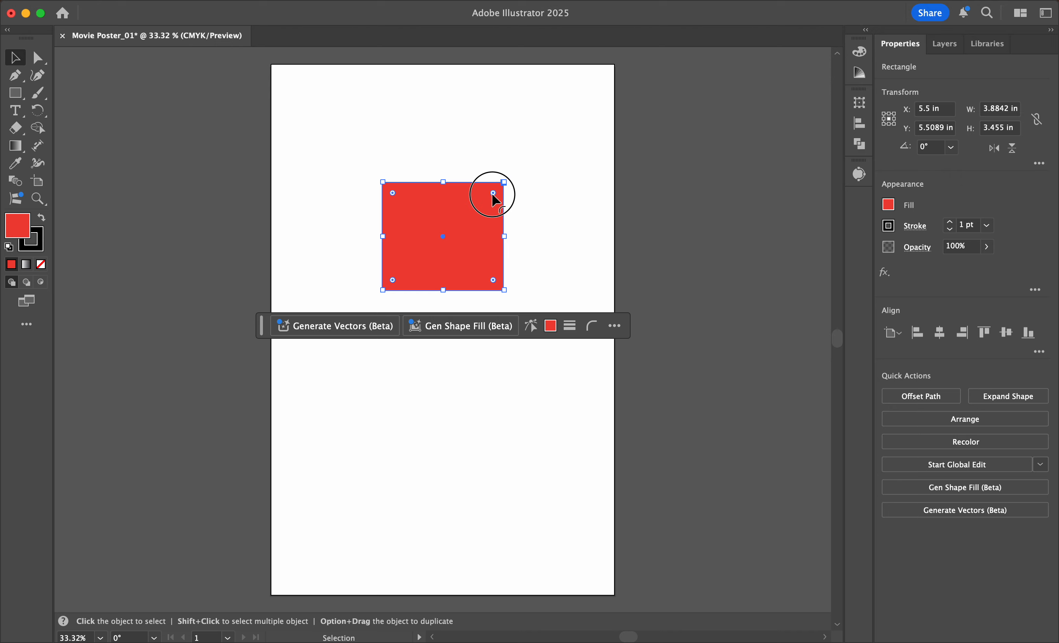
Step: Try rounding the red rectangle's corners and undo each attempt
mouse_move(492, 194)
left_mouse_down()
mouse_move(483, 313)
mouse_move(491, 188)
mouse_move(491, 199)
left_mouse_up()
key("super+z")
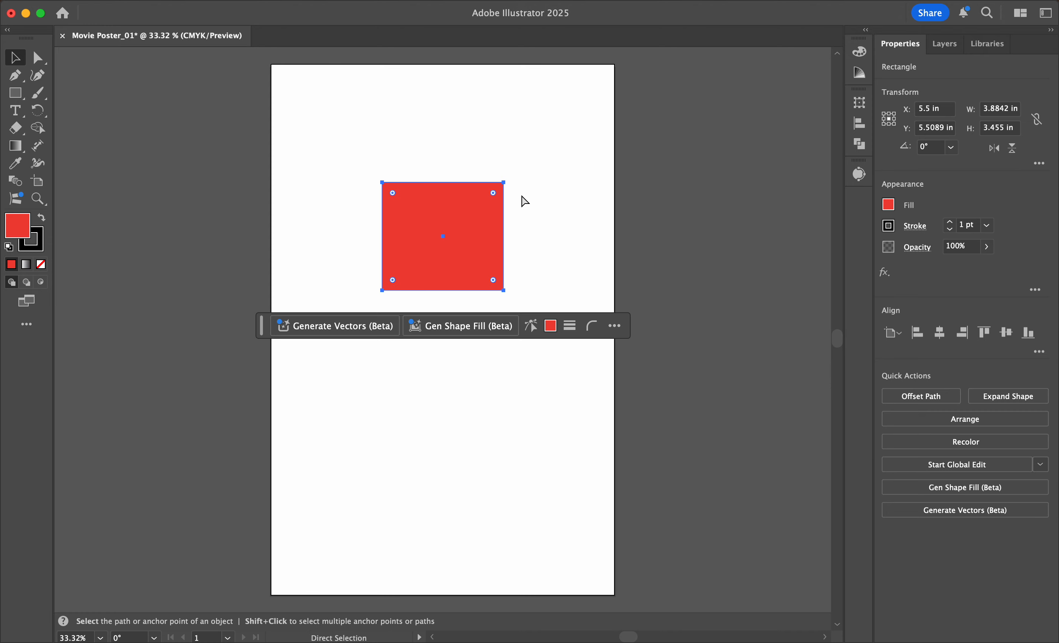
mouse_move(484, 286)
left_mouse_down()
mouse_move(480, 267)
mouse_move(492, 284)
left_mouse_up()
key("super+z")
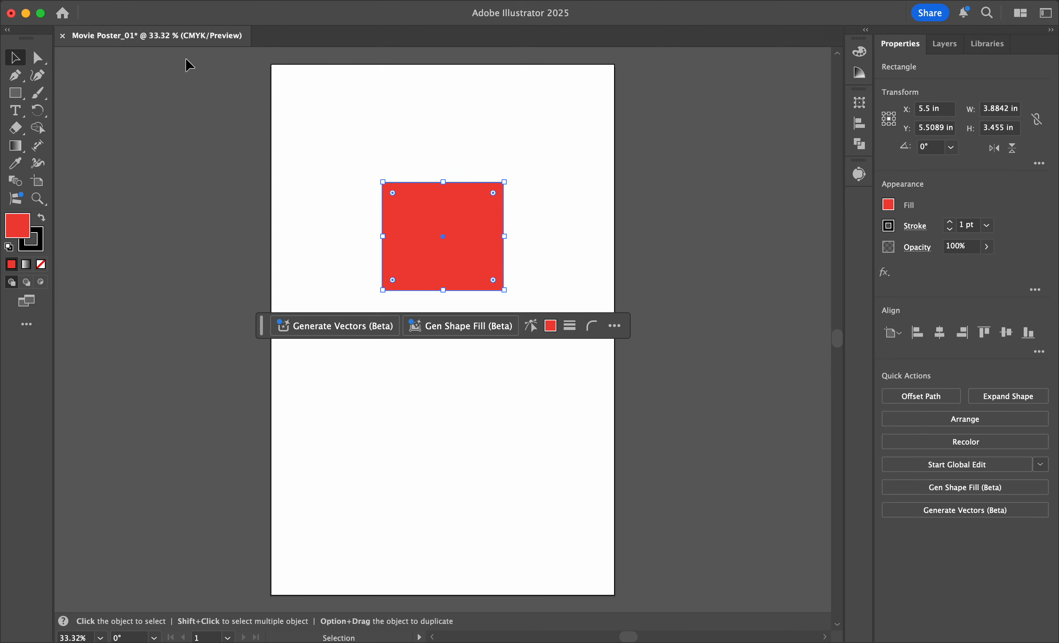
Step: Try moving the red rectangle's top-left anchor point inward and upward with Direct Selection, undo it, and deselect the shape
left_click(39, 58)
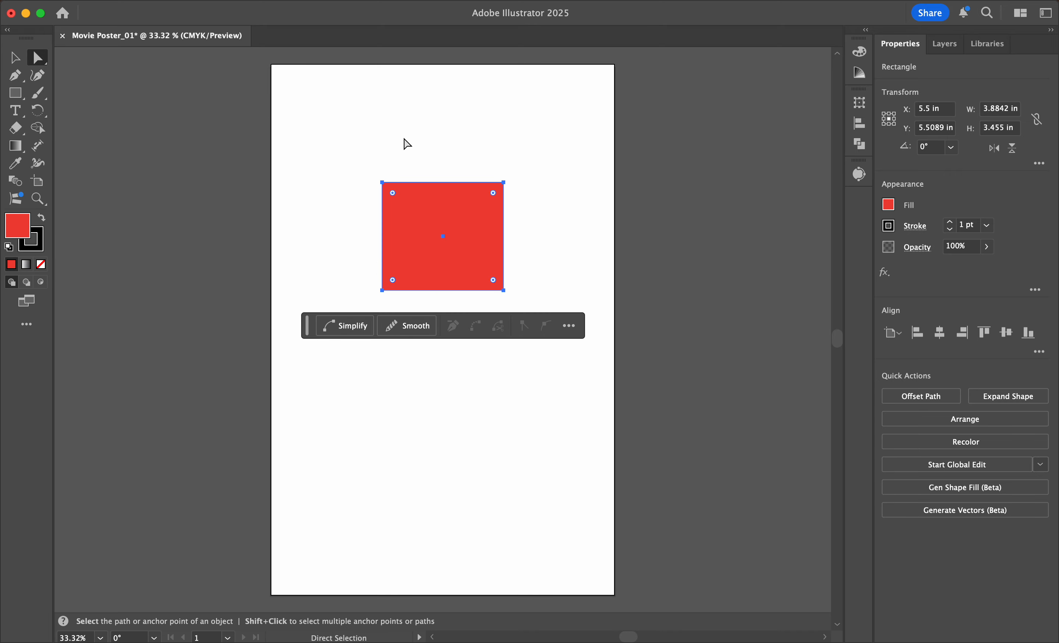
left_click(392, 145)
left_click(382, 182)
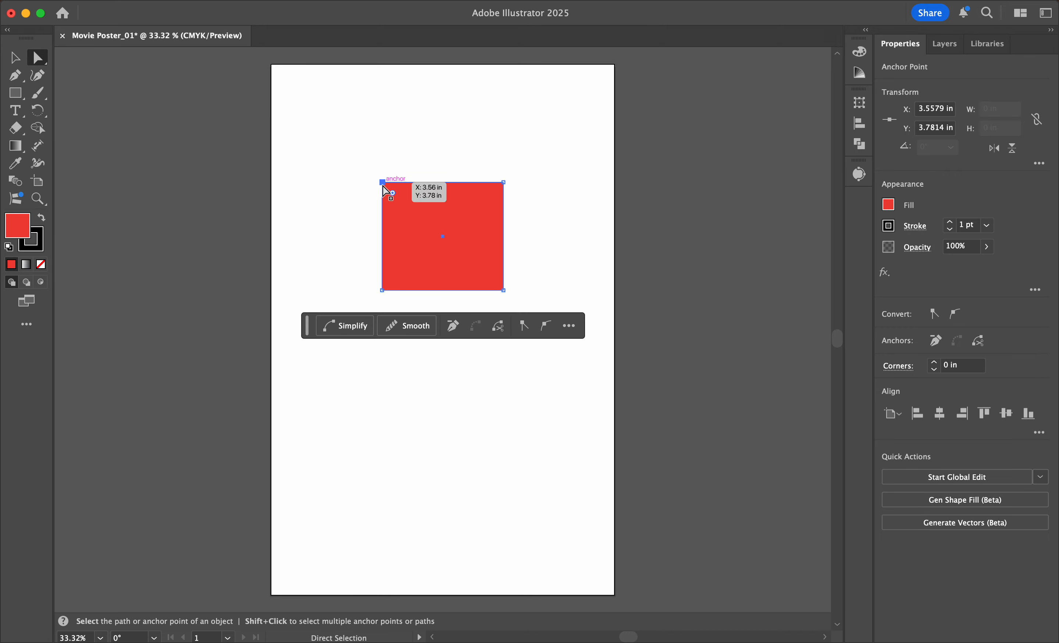
left_click_drag(382, 183, 390, 160)
key("super+z")
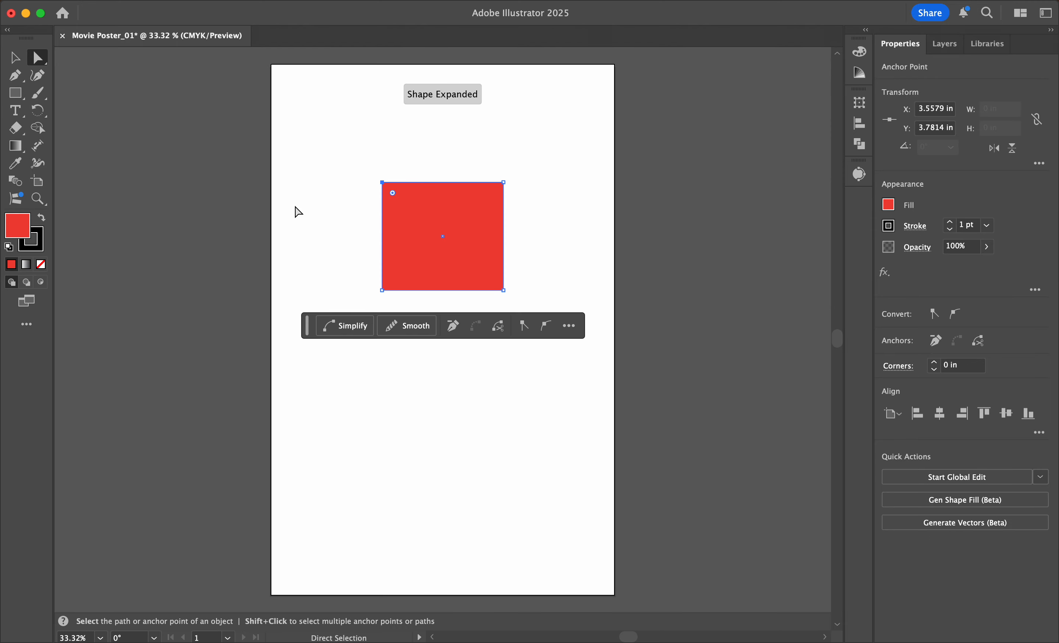
left_click(302, 201)
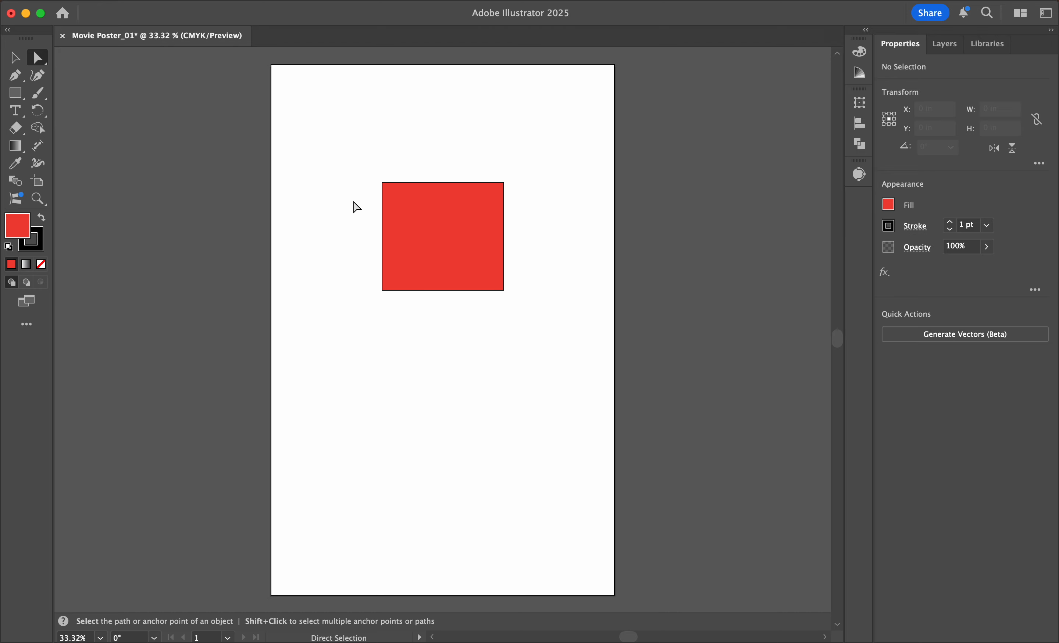
Step: Try moving both left anchor points of the red rectangle together, undo the change, and deselect the shape
left_click(384, 186)
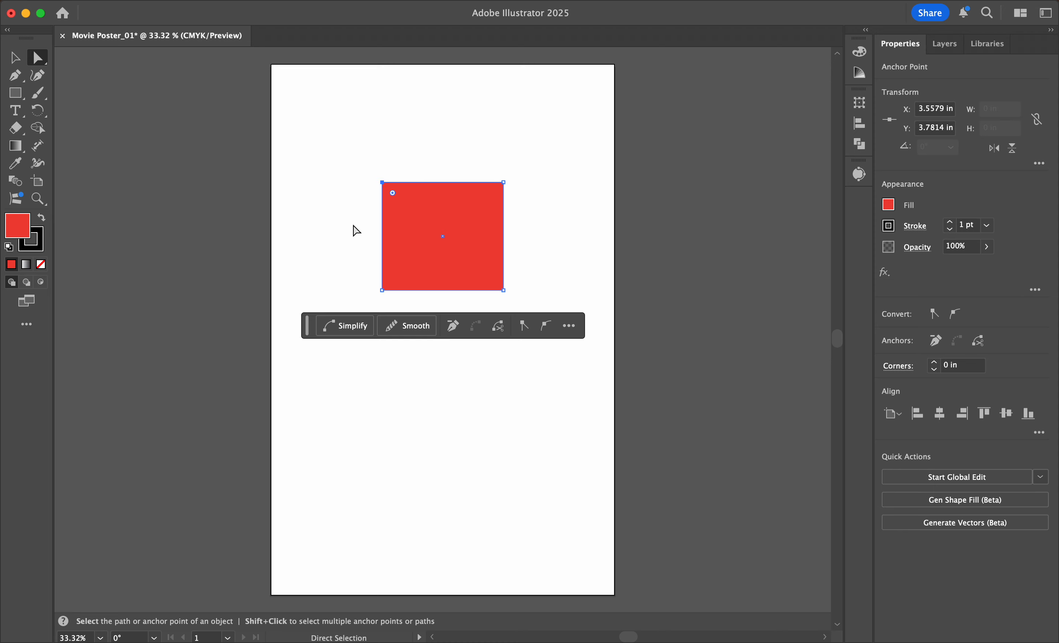
left_click(384, 291, "shift")
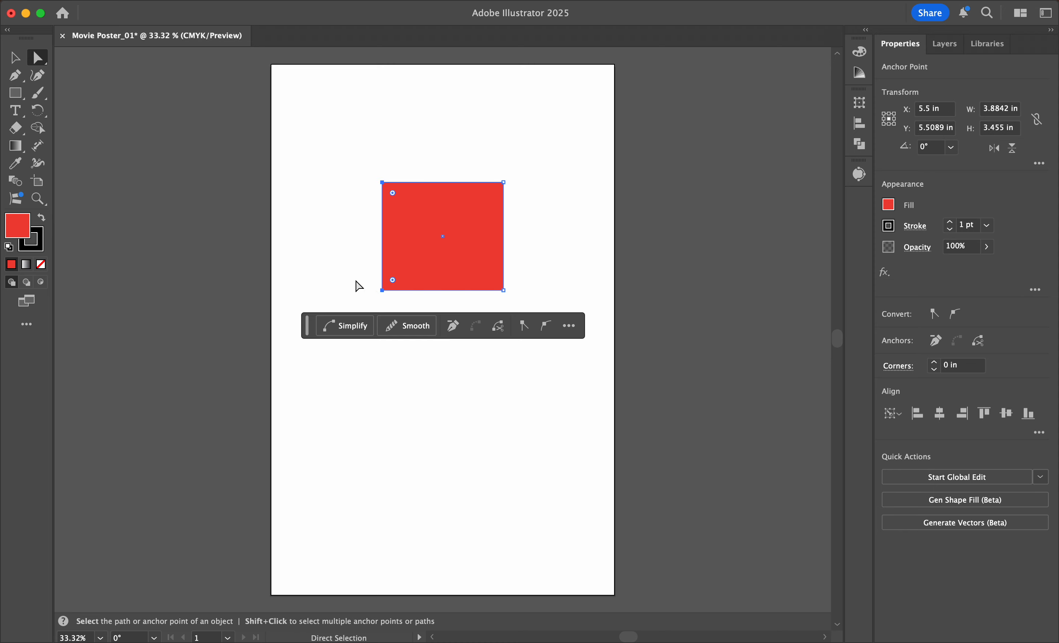
mouse_move(384, 290)
left_mouse_down()
mouse_move(328, 290)
mouse_move(428, 339)
mouse_move(435, 309)
mouse_move(378, 288)
mouse_move(388, 270)
left_mouse_up()
key("super+z")
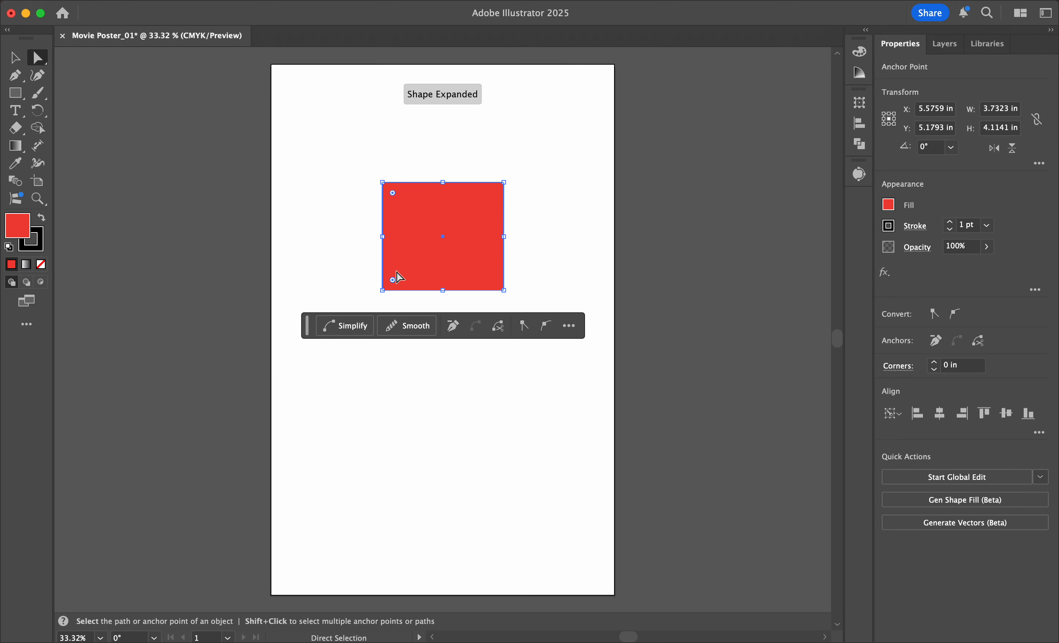
left_click(315, 230)
Step: Draw a hexagon about 4.37 × 3.79 in with the Polygon tool, below and slightly left of the red rectangle
left_click(13, 98)
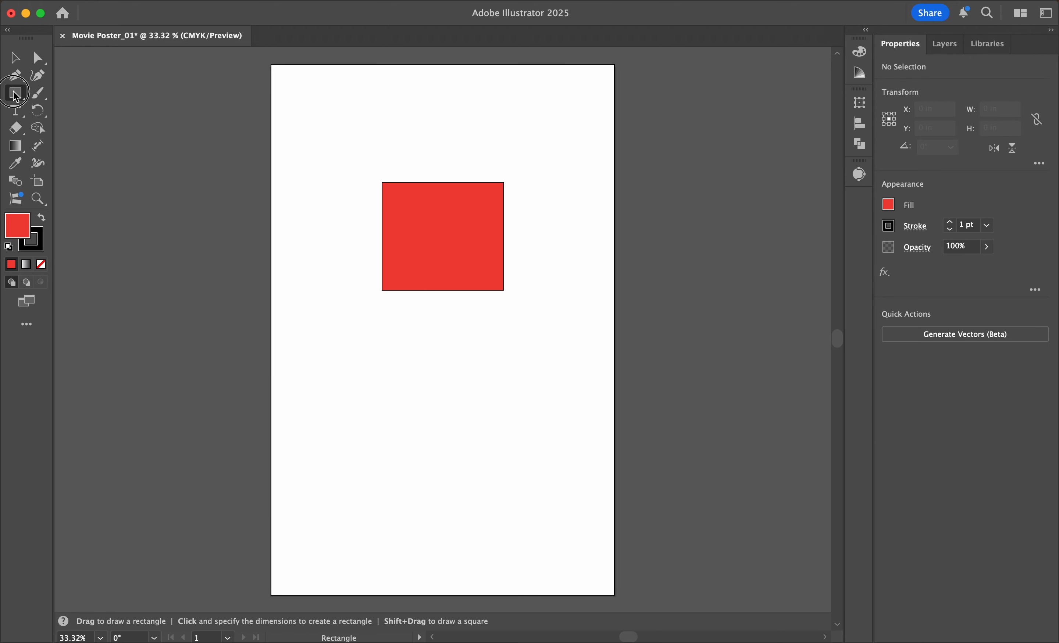
left_click(21, 102)
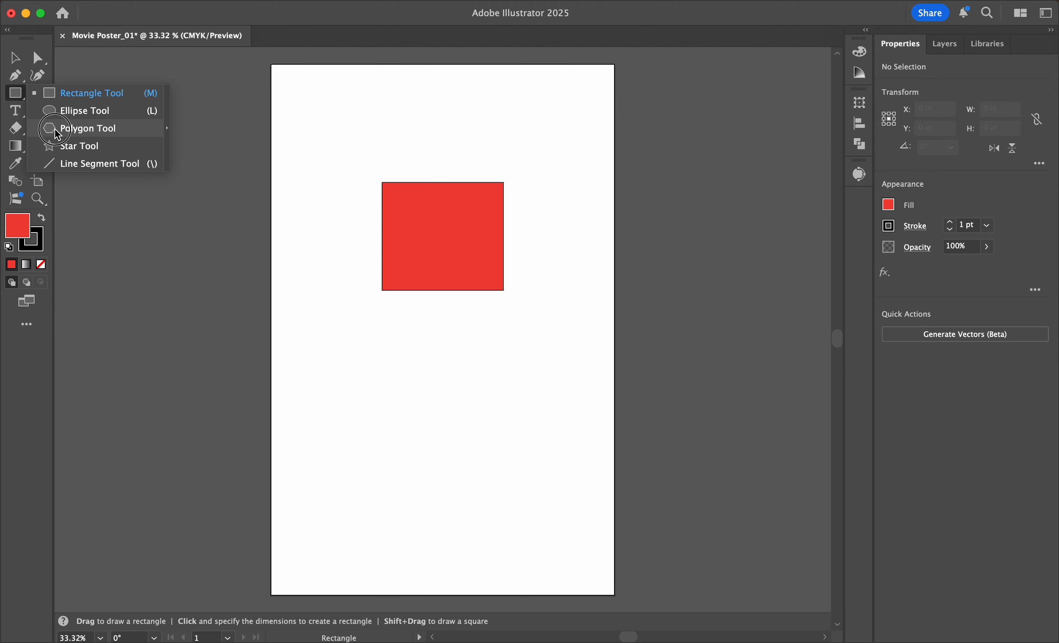
left_click(86, 128)
mouse_move(321, 324)
left_mouse_down()
mouse_move(394, 402)
mouse_move(361, 373)
mouse_move(354, 381)
mouse_move(429, 411)
left_mouse_up()
Step: Fill the hexagon with the light orange swatch
left_click(889, 204)
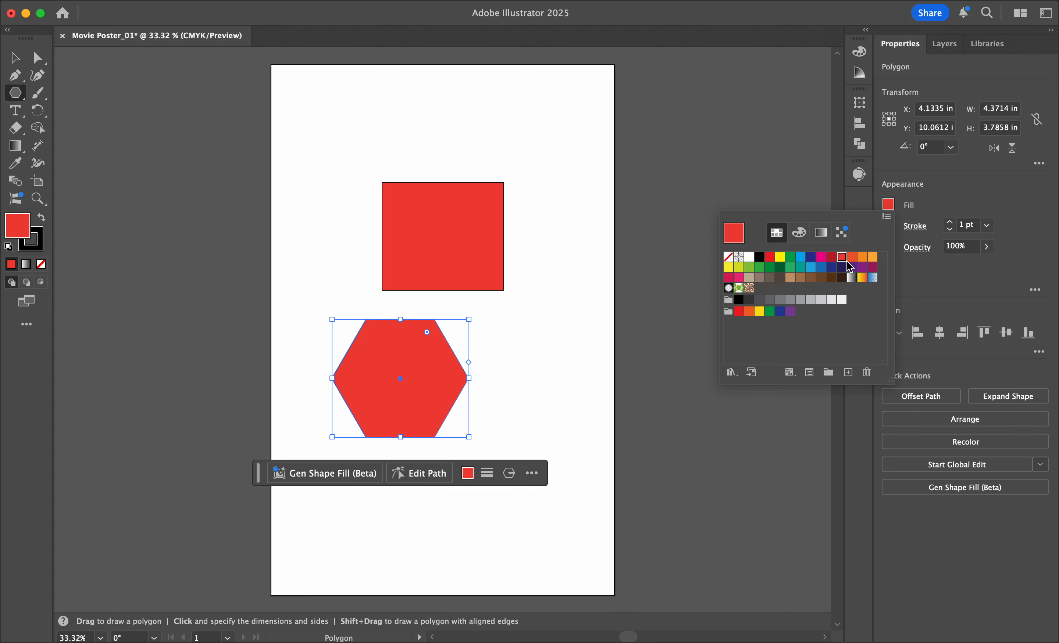
left_click(851, 258)
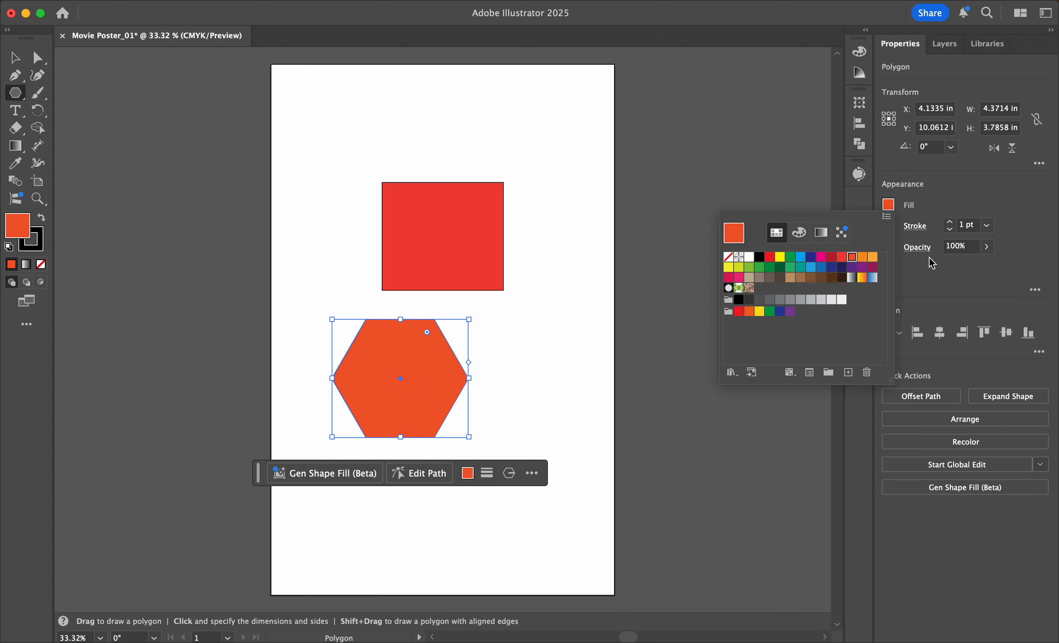
left_click(872, 258)
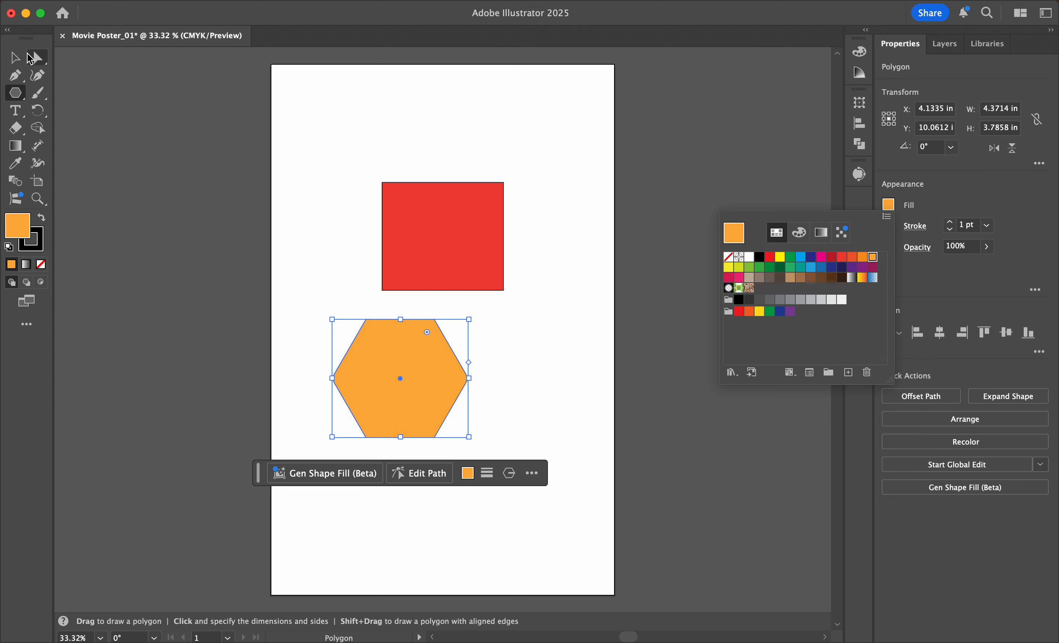
left_click(401, 165)
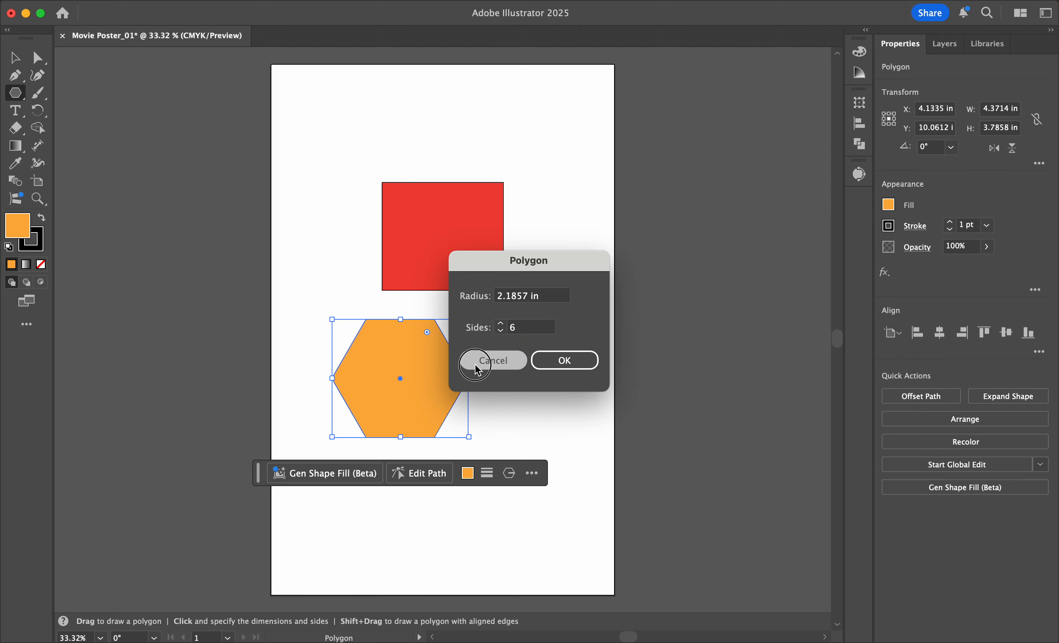
left_click(482, 361)
Step: Select the red rectangle and the orange hexagon together and move both slightly up and to the right
left_click(24, 62)
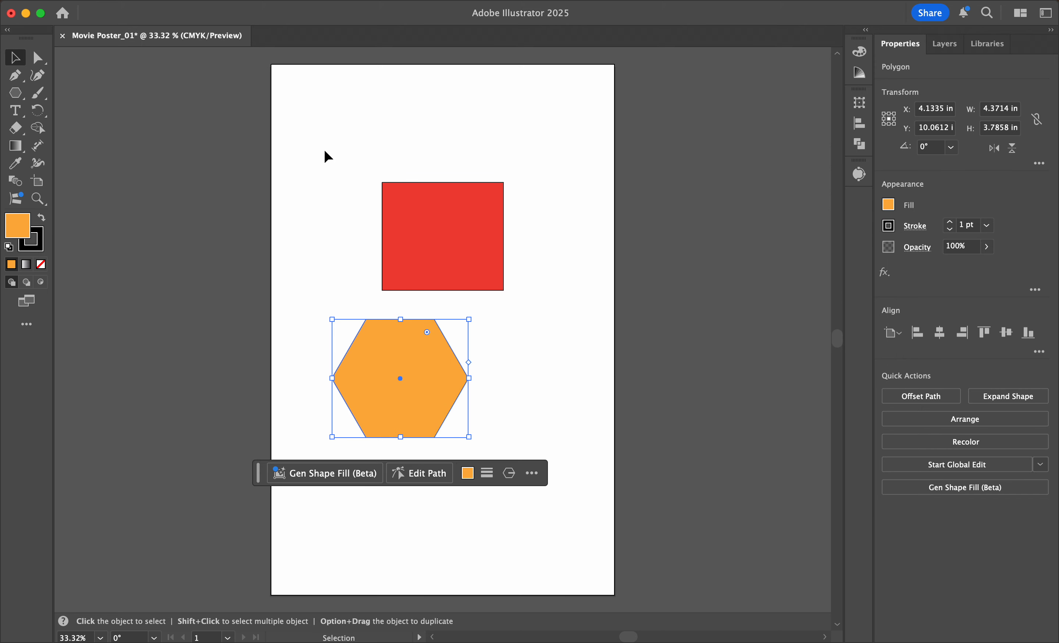
left_click(342, 158)
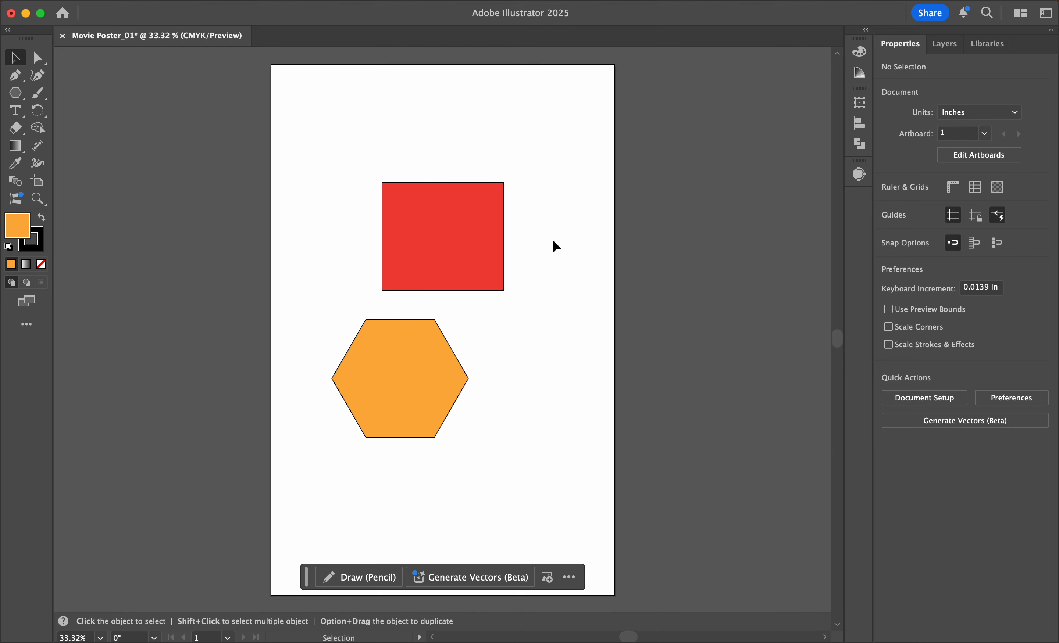
left_click_drag(285, 117, 580, 489)
left_click(559, 343)
left_click(485, 265)
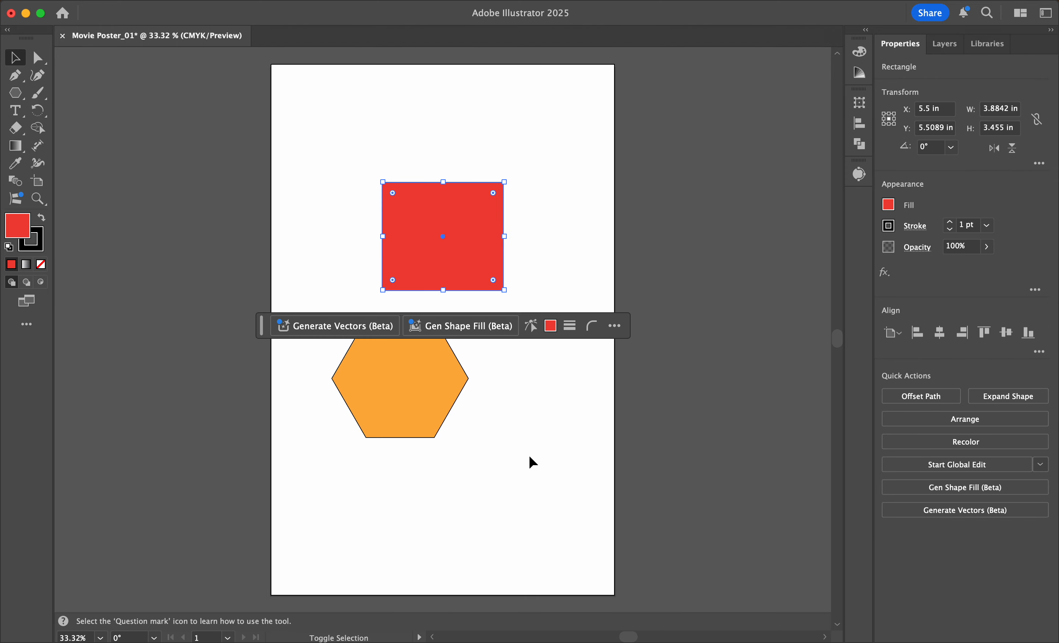
left_click(391, 410, "shift")
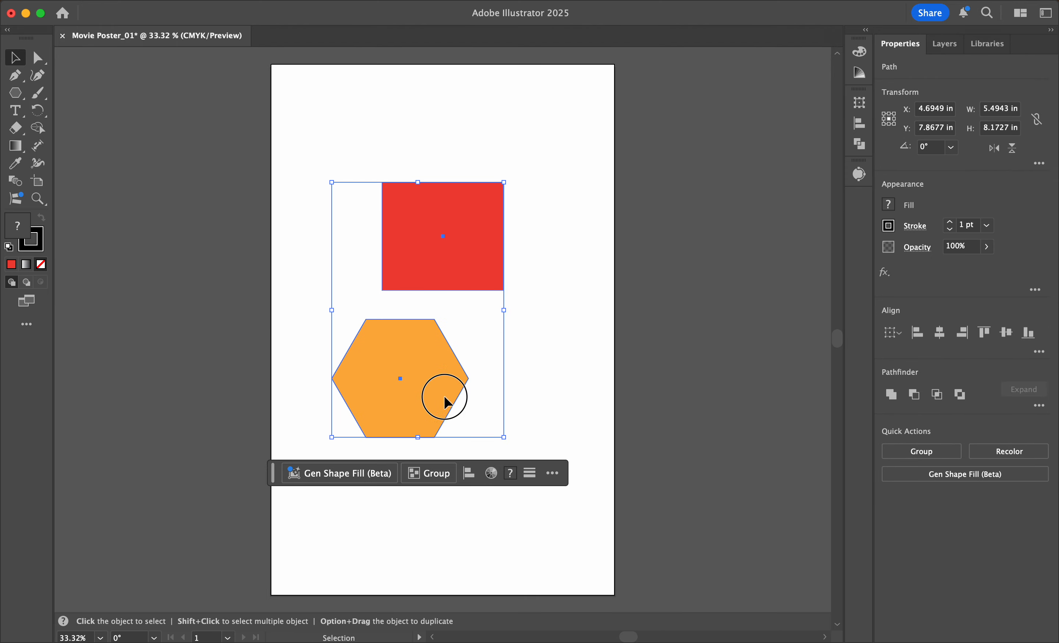
left_click_drag(442, 397, 470, 377)
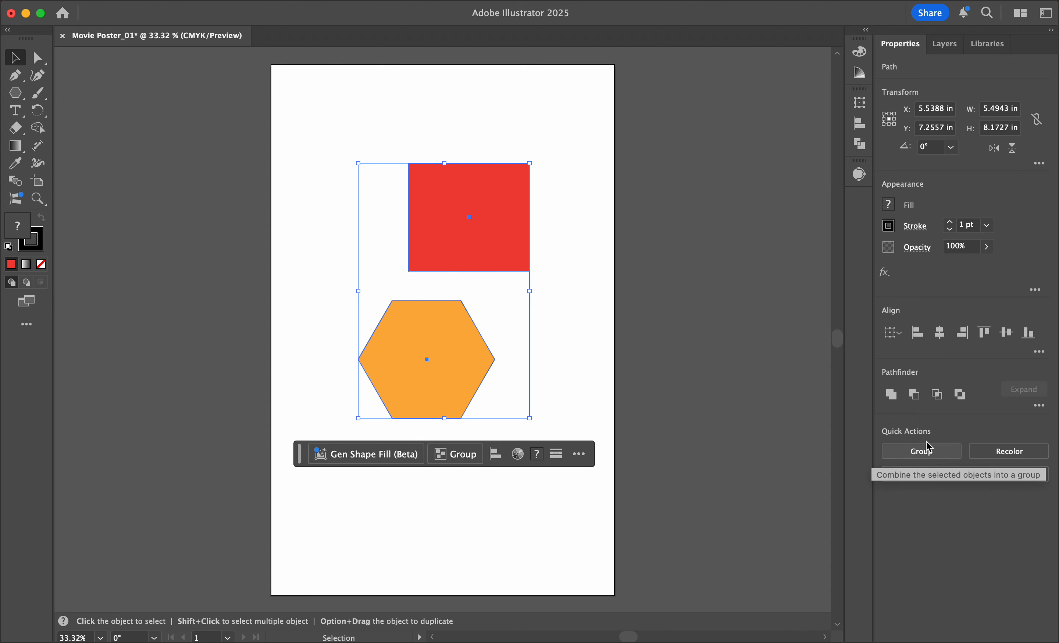
Step: Group the red rectangle with the orange hexagon and move the group to about X 3.96 in, Y 7.68 in
right_click(434, 211)
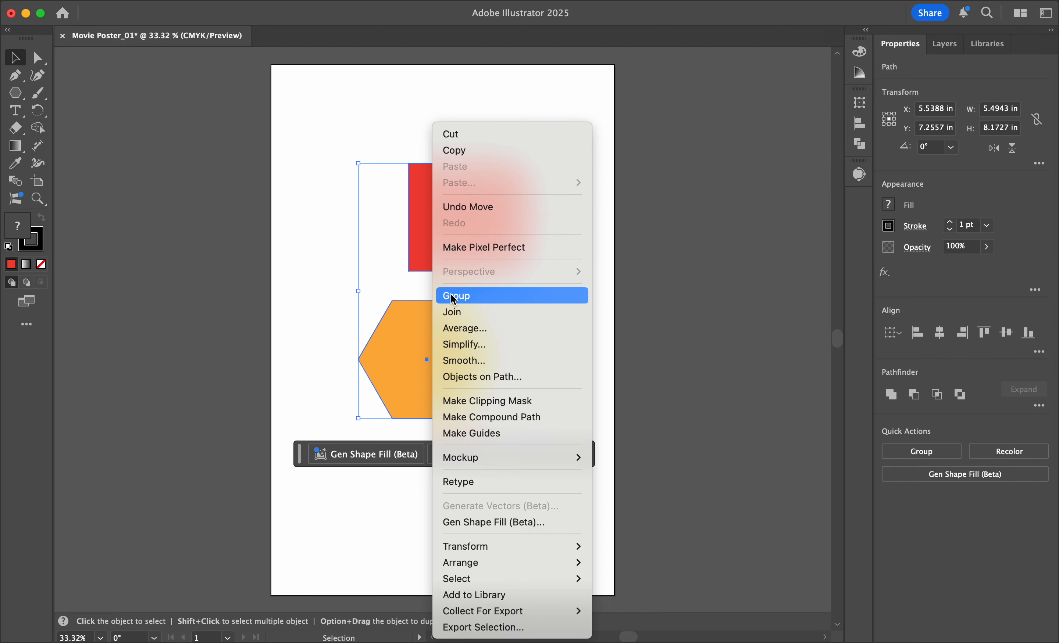
left_click(174, 0)
left_click(174, 0)
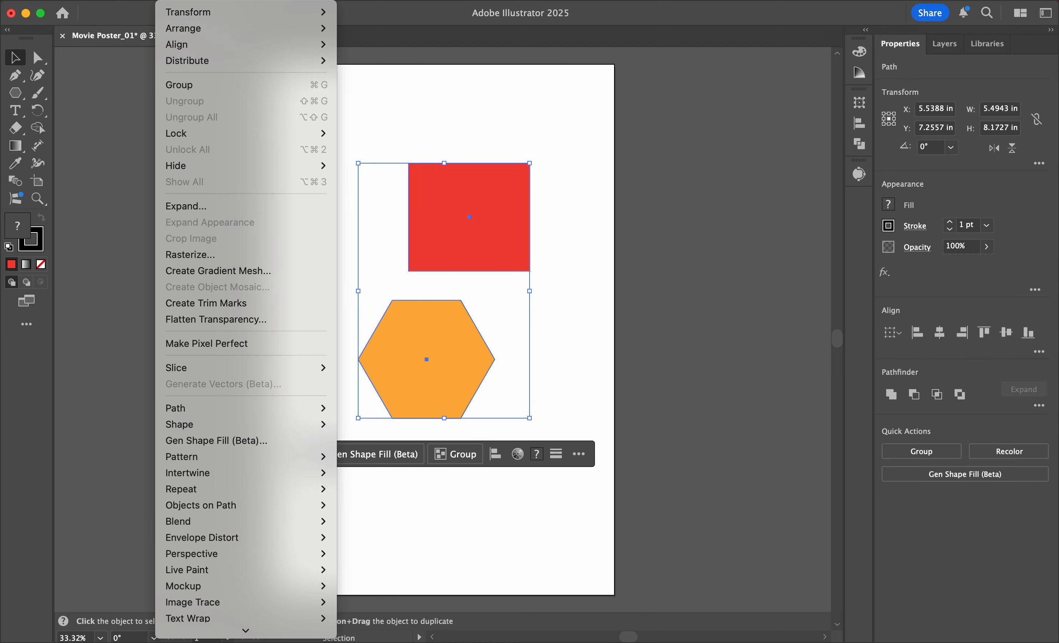
left_click(203, 87)
left_click(641, 260)
left_click_drag(486, 239, 547, 282)
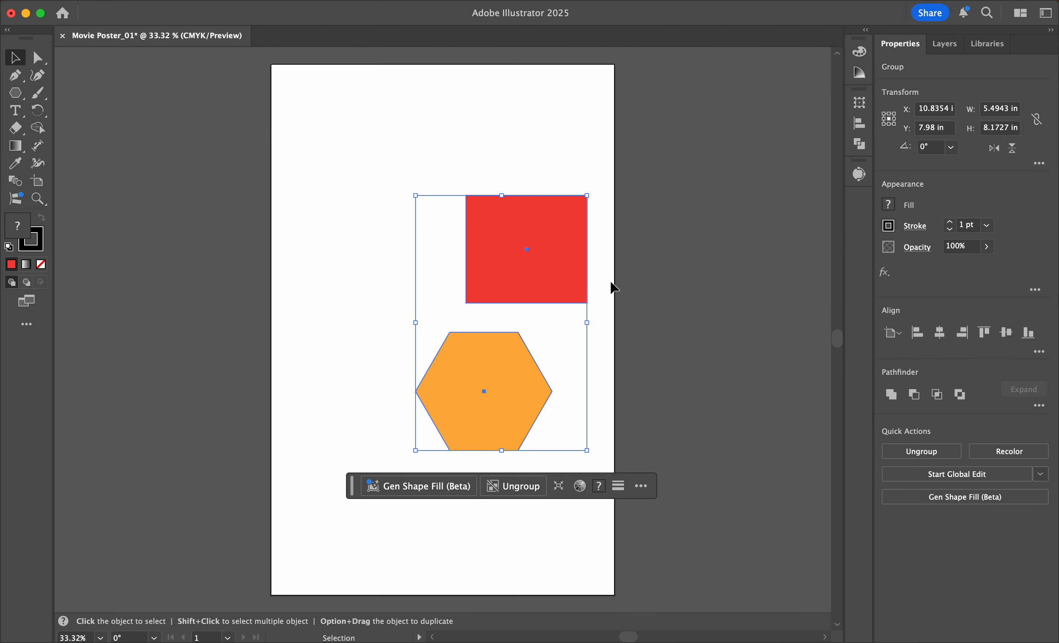
key("super+z")
key("super+z")
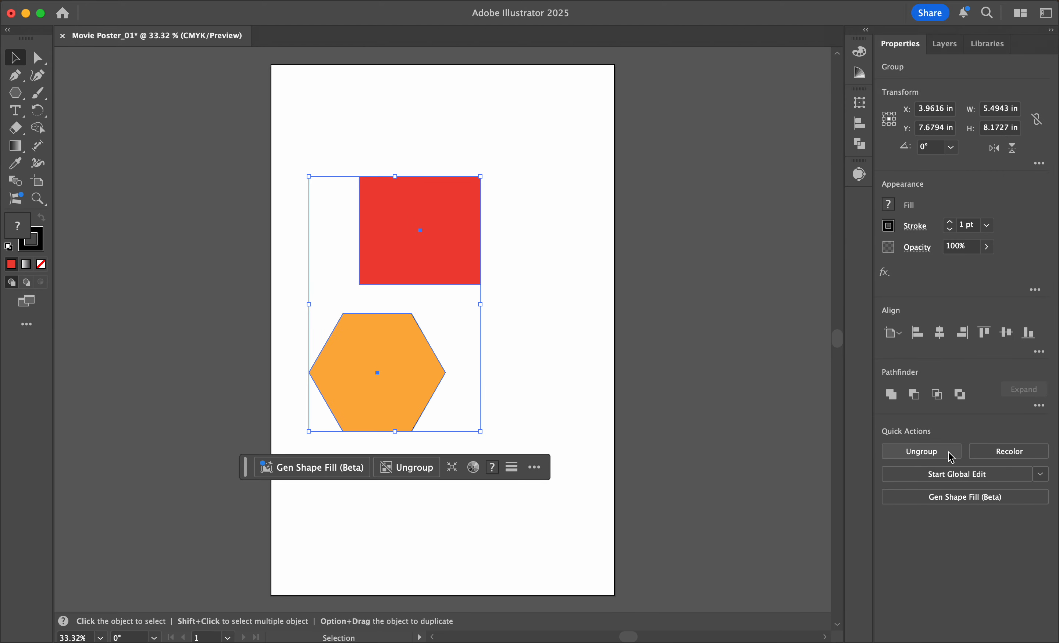
Step: Ungroup the red rectangle and the orange hexagon
left_click(925, 455)
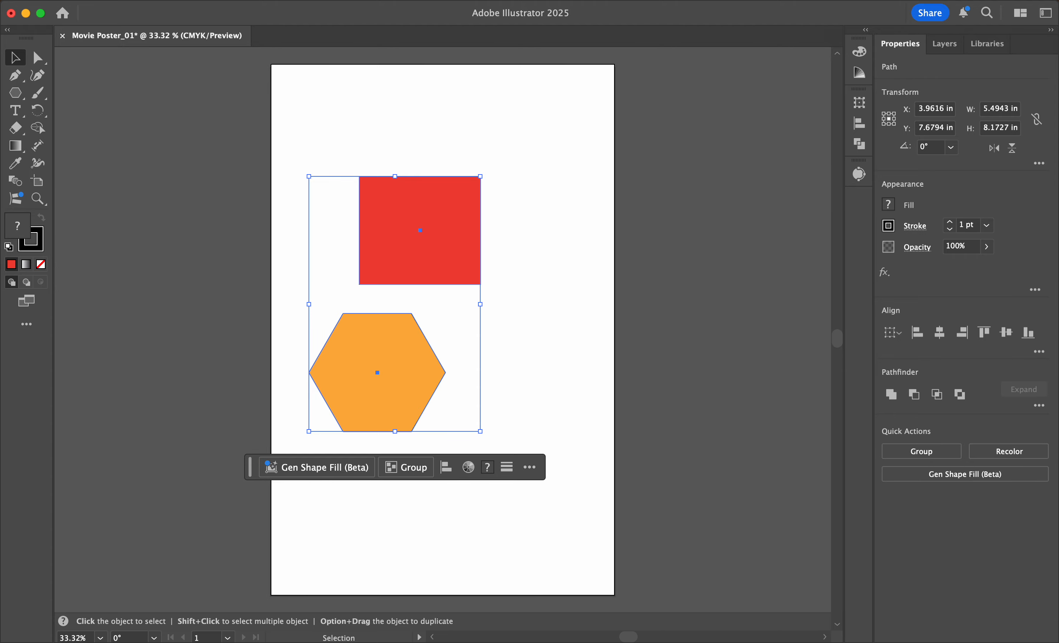
left_click(175, 0)
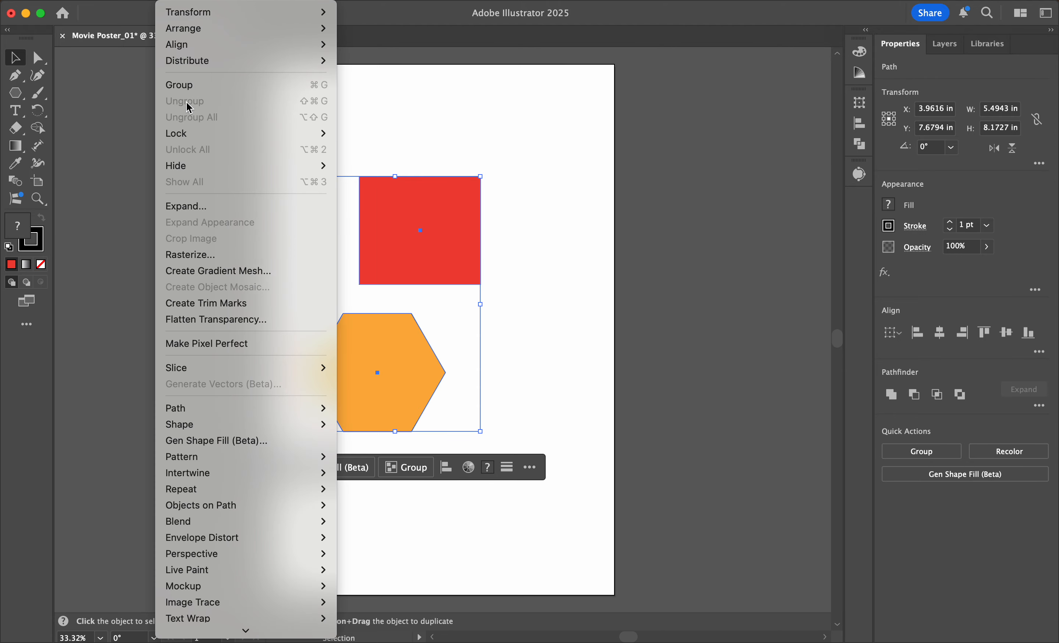
left_click(555, 188)
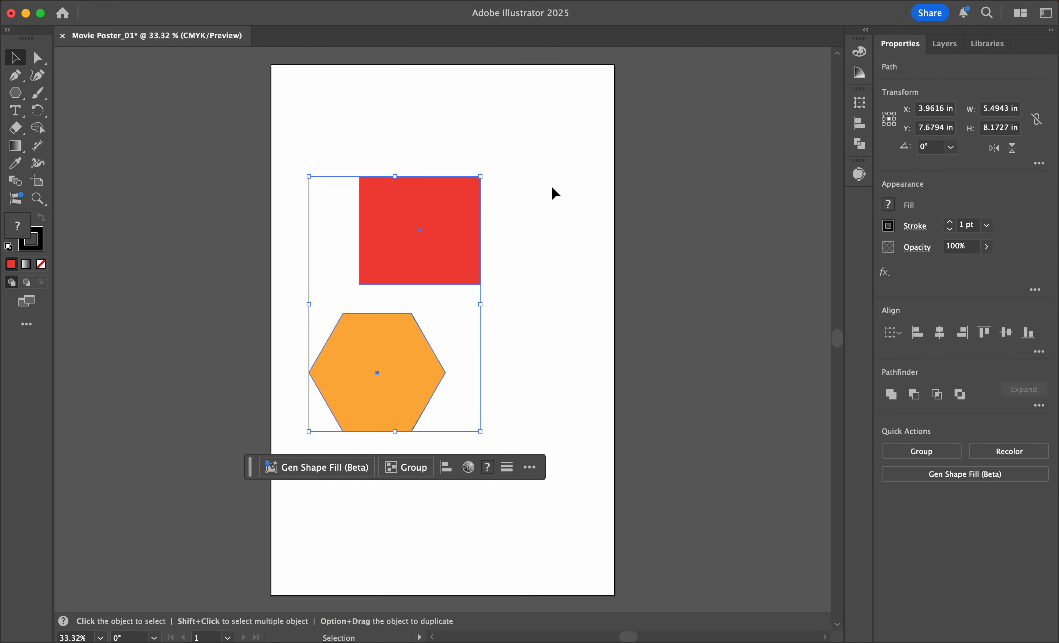
Step: Regroup the red rectangle and orange hexagon, and ungroup them once more
right_click(415, 253)
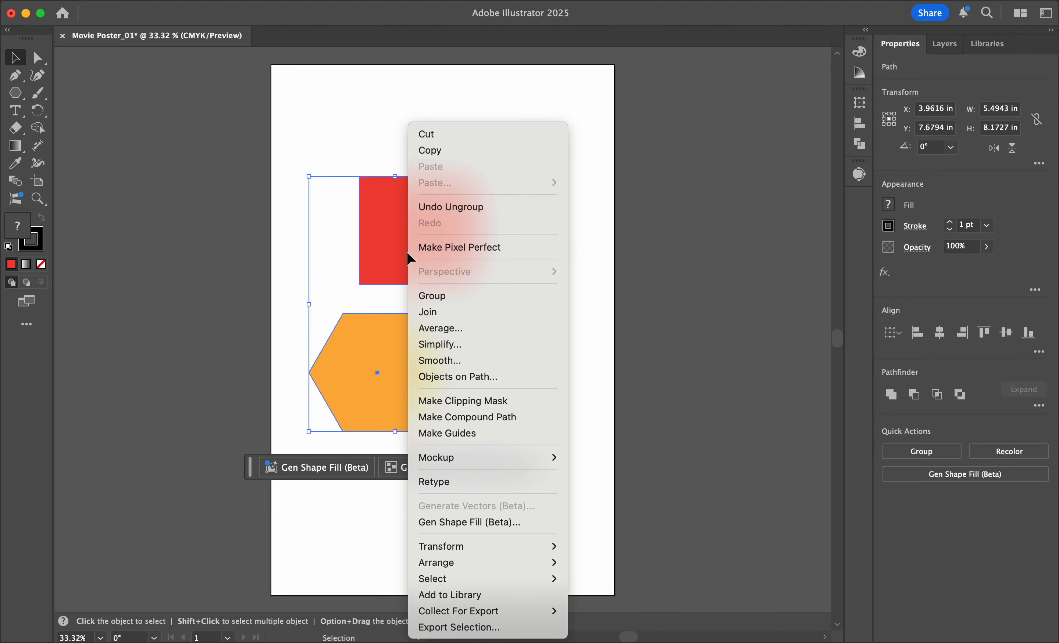
left_click(462, 297)
right_click(430, 261)
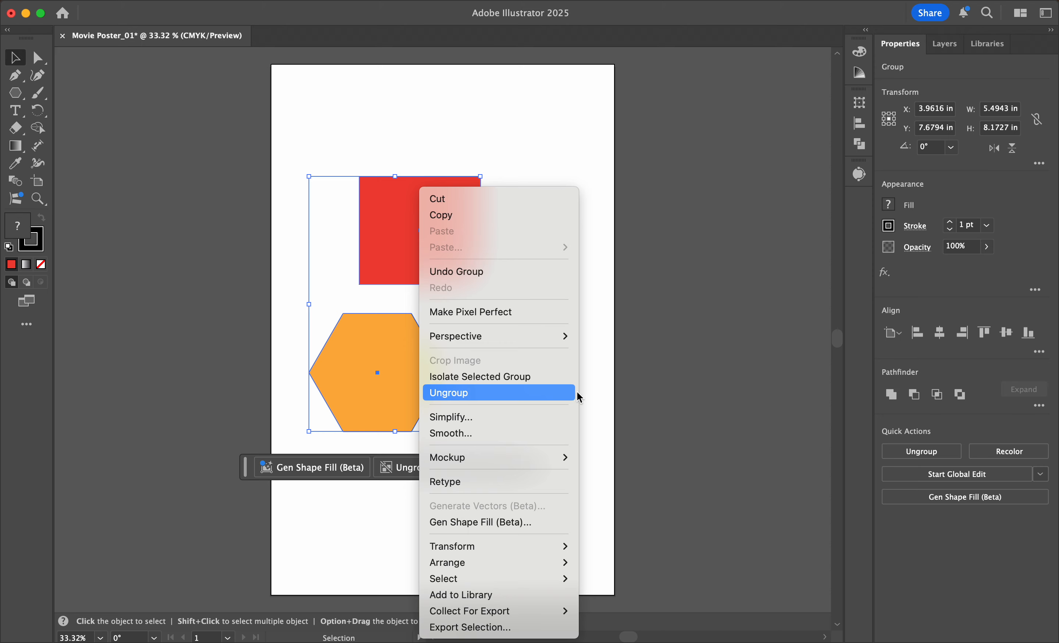
left_click(534, 395)
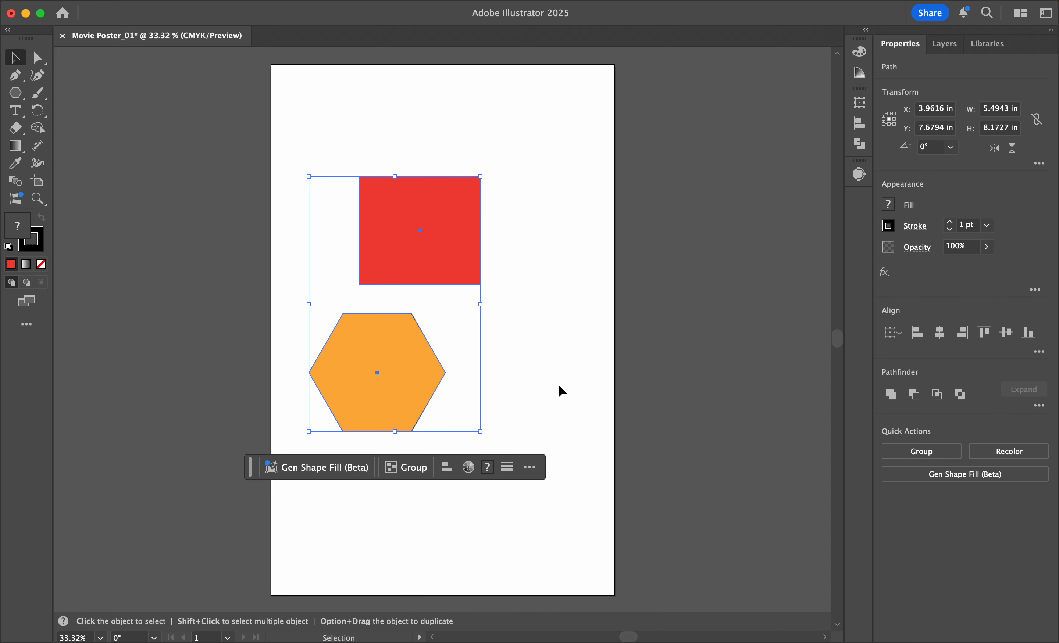
Step: Try moving the red rectangle on its own down and to the right, enter its isolation mode, and undo the move
left_click(559, 386)
left_click_drag(449, 267, 510, 289)
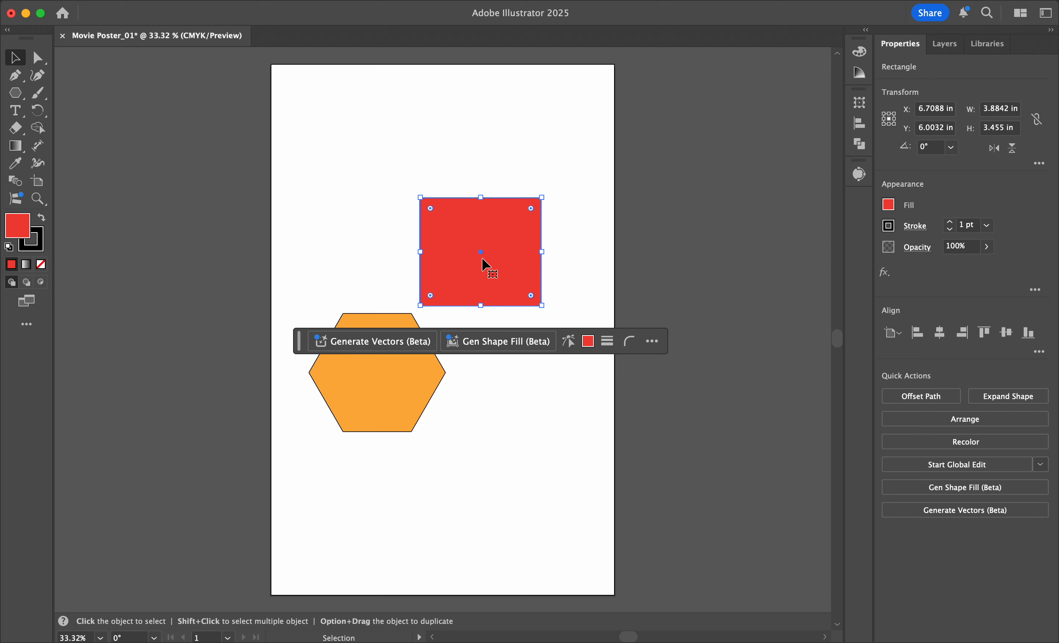
double_click(459, 280)
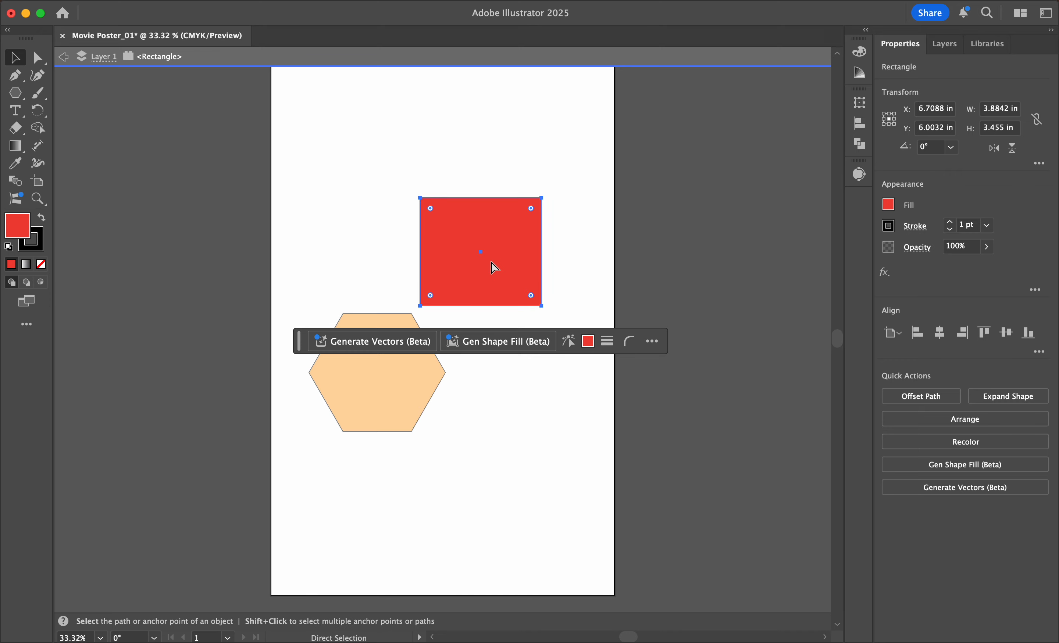
key("super+z")
left_click(524, 217)
Step: Draw three more red hexagons around the rectangle, two about 4.84 × 4.20 in and one about 3.80 × 3.29 in
left_click(15, 92)
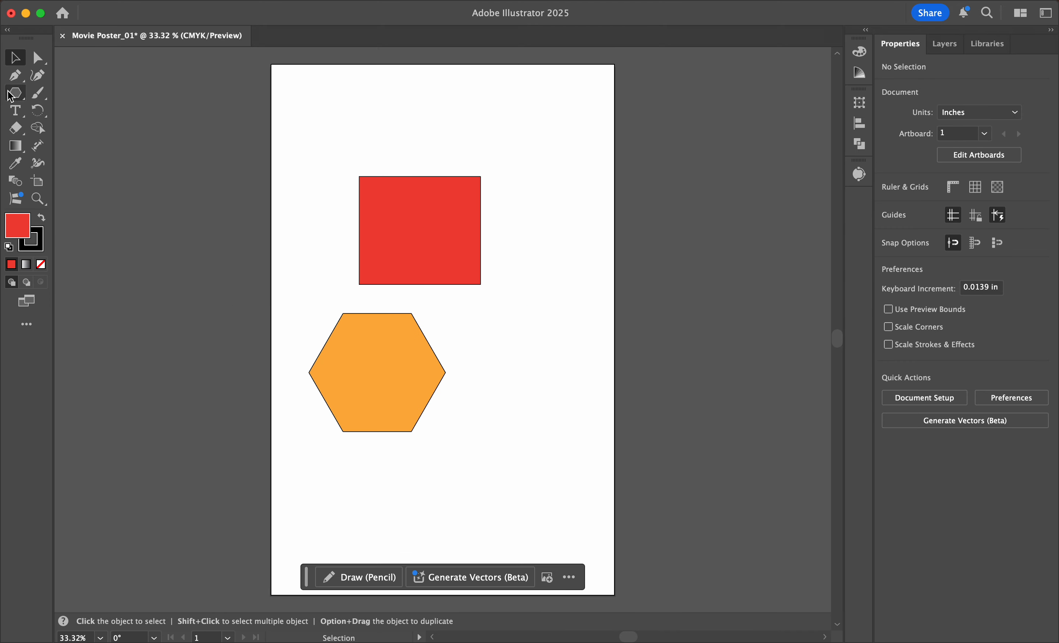
left_click_drag(467, 121, 538, 174)
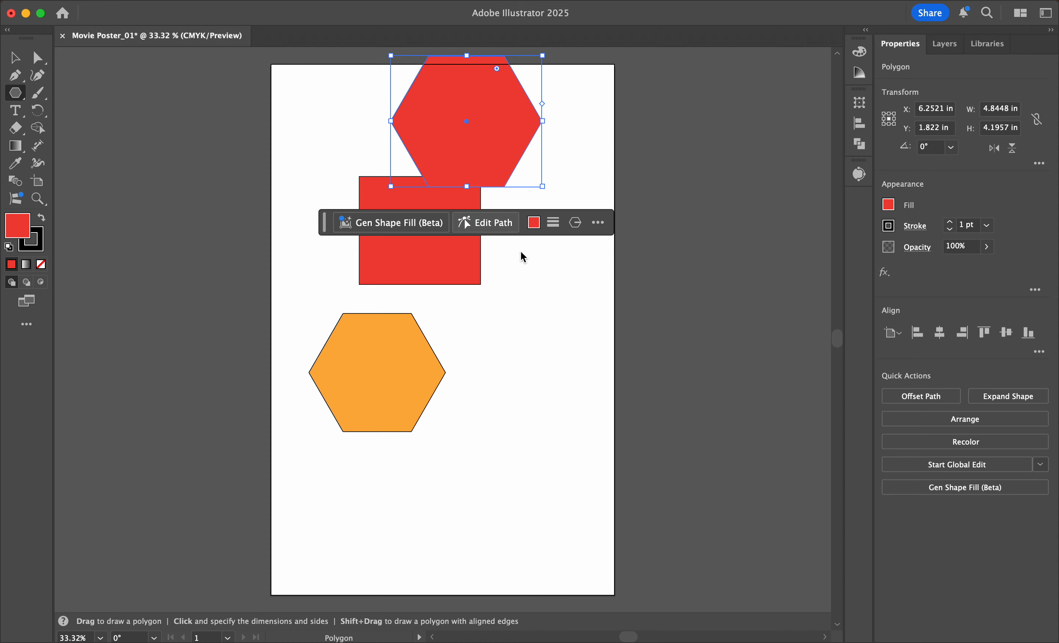
left_click(533, 243)
left_click(553, 358)
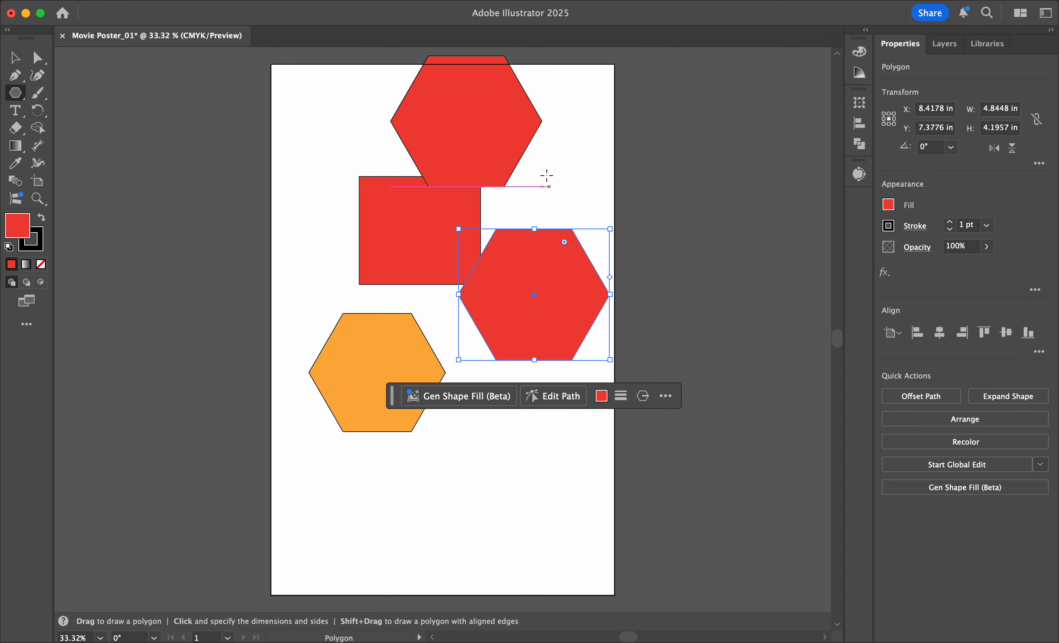
left_click_drag(547, 158, 584, 191)
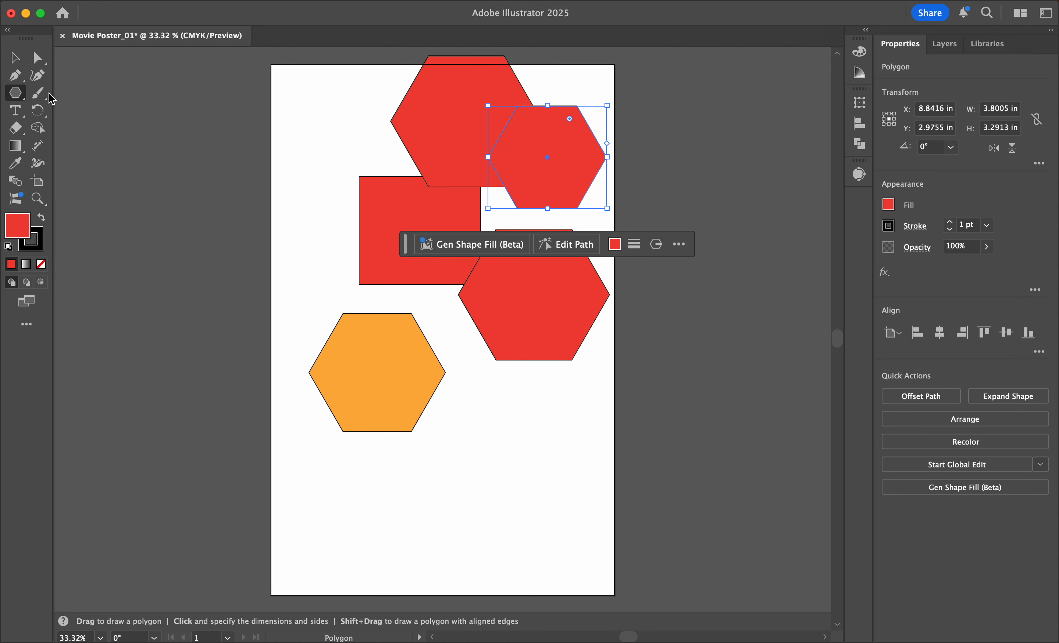
Step: Group the red rectangle with the three red hexagons and move the group slightly down-left to about X 6.53 in, Y 4.88 in
key("v")
left_click_drag(387, 96, 602, 290)
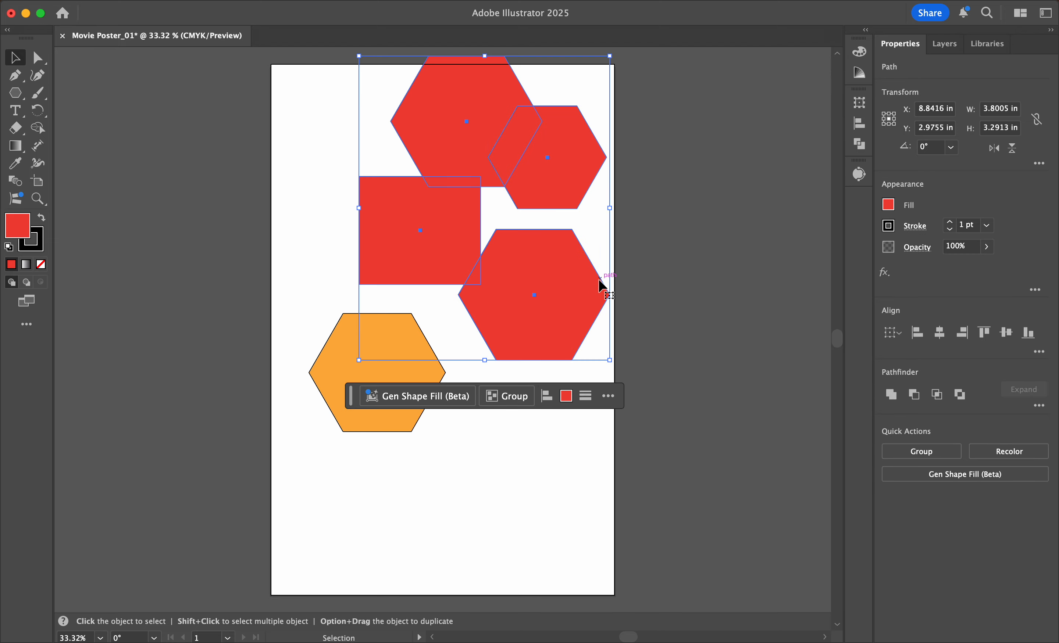
left_click(901, 455)
left_click_drag(528, 257, 520, 264)
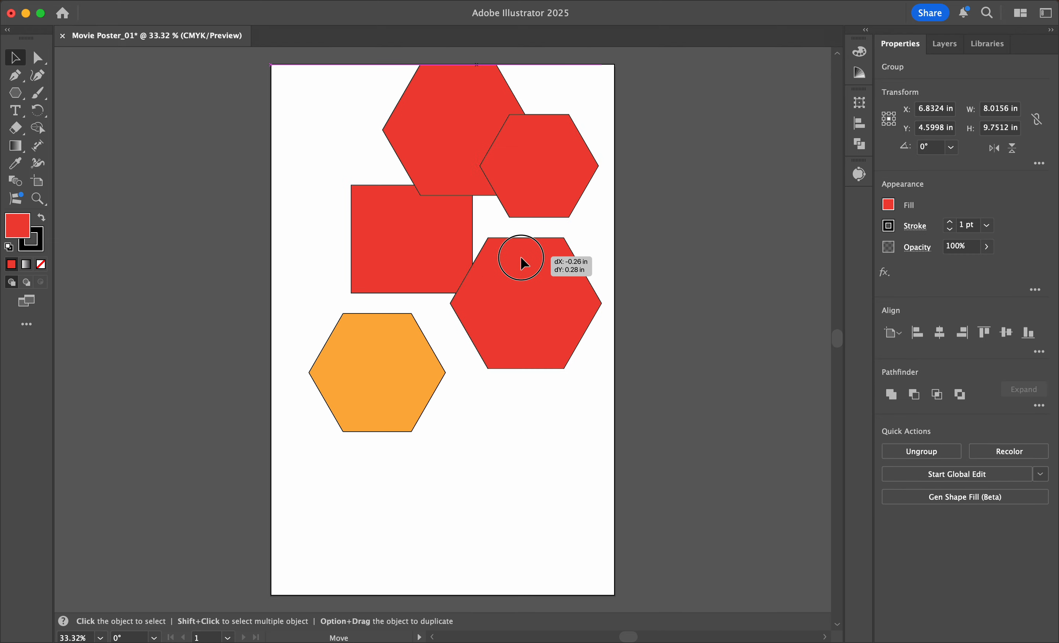
left_click(651, 170)
Step: Enter the group's isolation mode, fill its smallest hexagon with dark brownish grey, and exit isolation
left_click(554, 182)
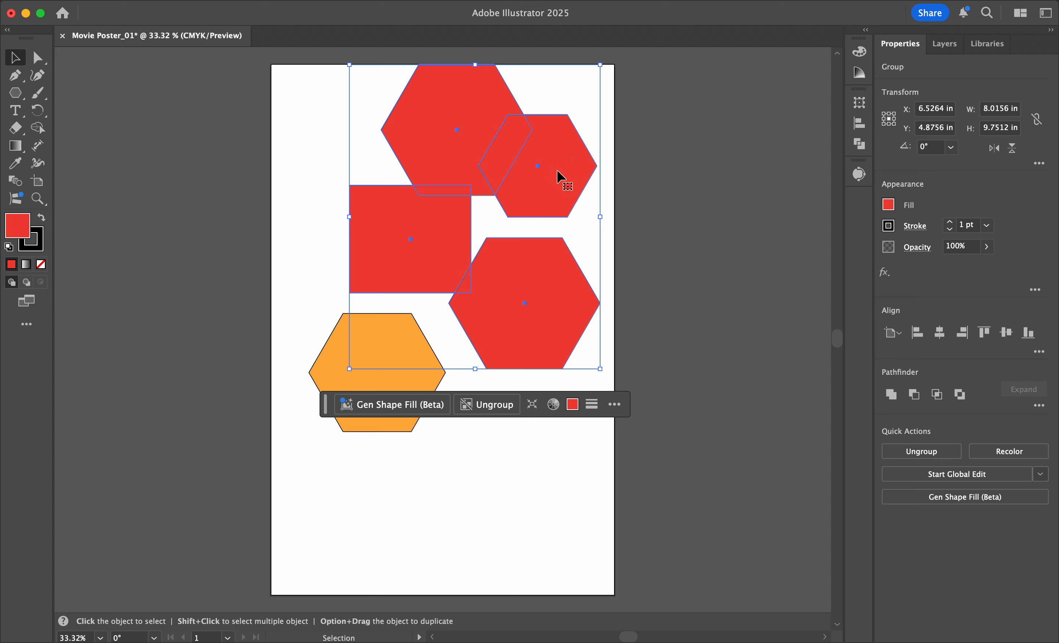
double_click(561, 183)
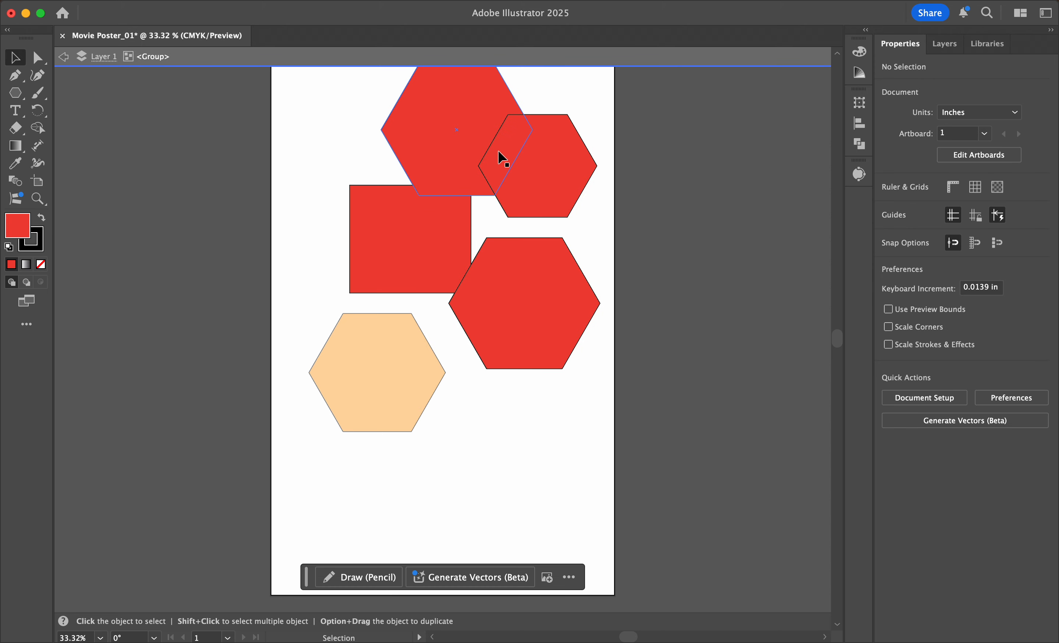
left_click(550, 190)
left_click(889, 206)
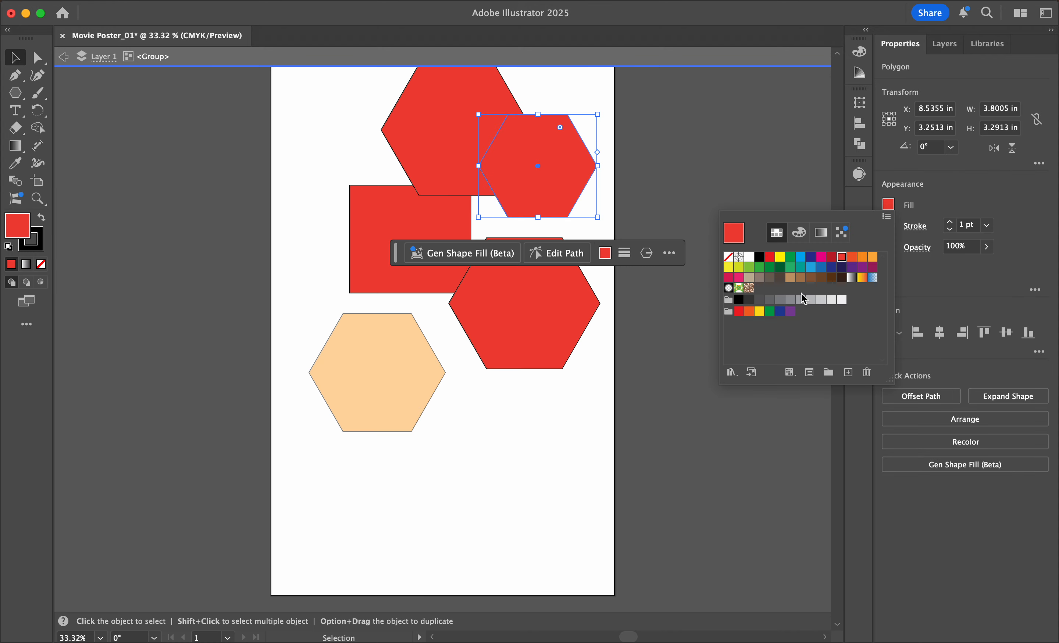
left_click(771, 278)
left_click(695, 159)
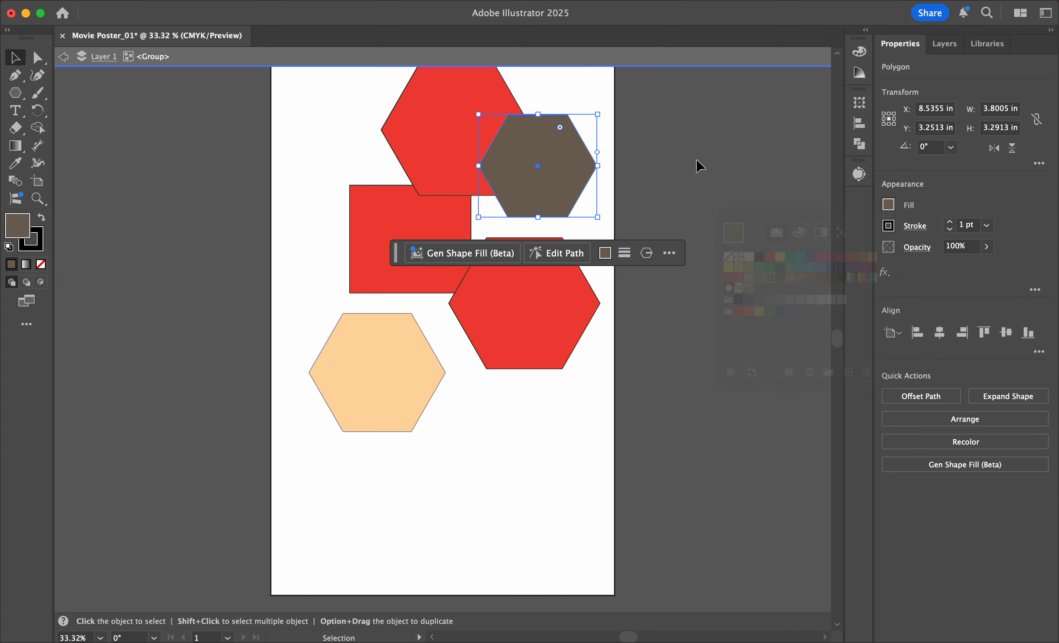
double_click(693, 161)
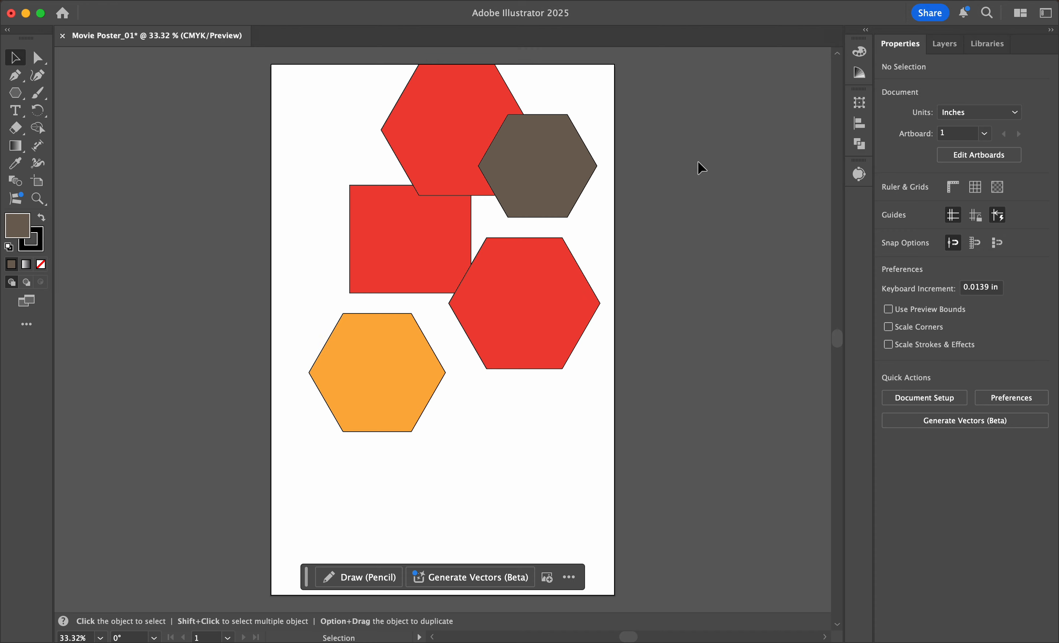
Step: Move the whole group further down-left to about X 5.95 in, Y 5.28 in, and deselect it
left_click(533, 187)
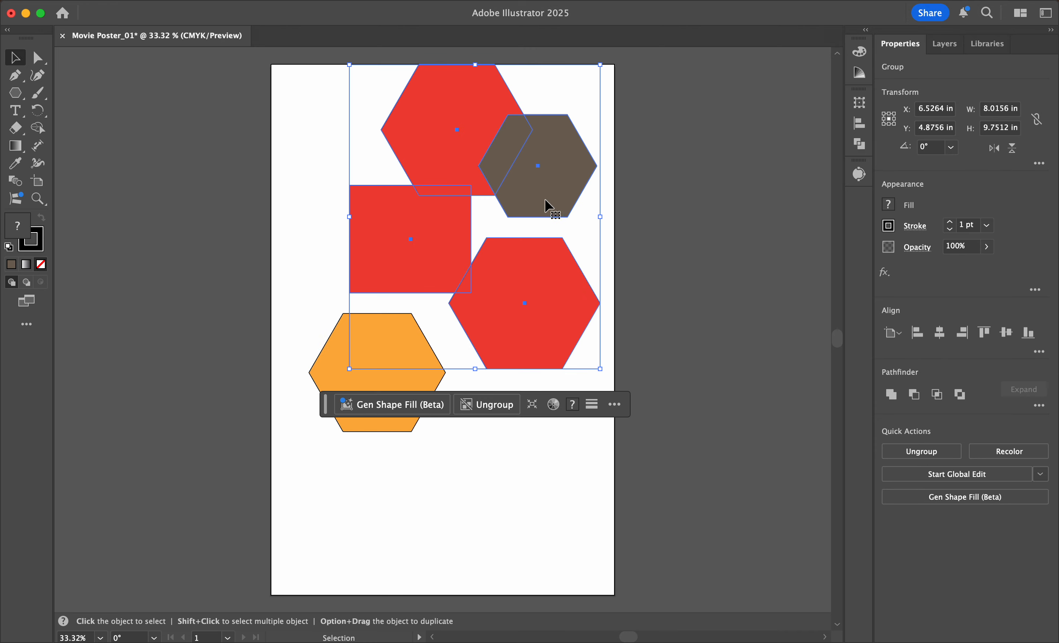
mouse_move(546, 204)
left_mouse_down()
mouse_move(541, 218)
mouse_move(526, 211)
left_mouse_up()
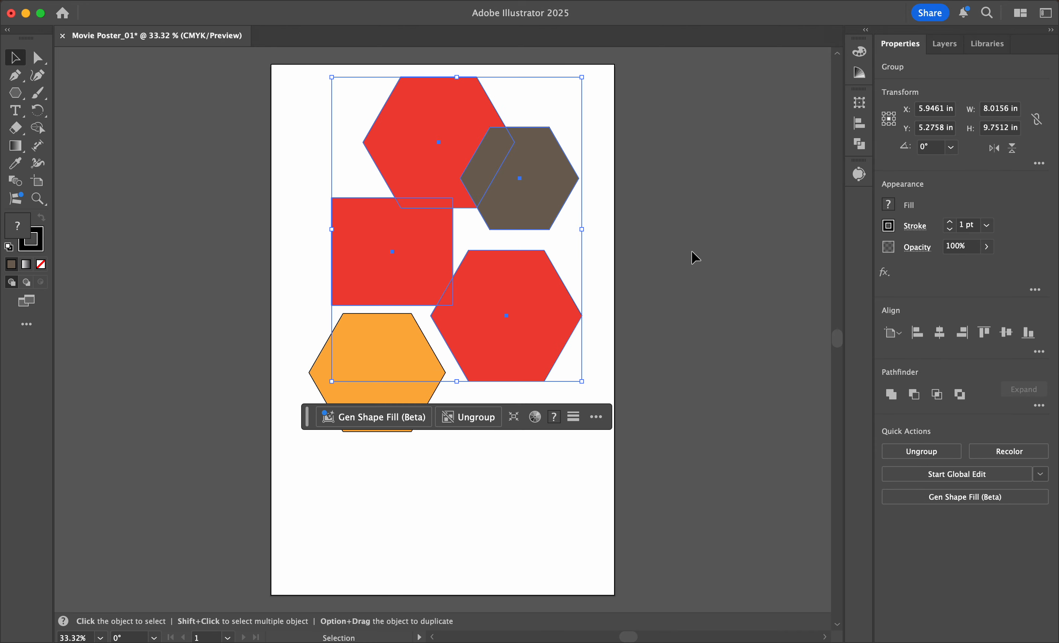
left_click(691, 251)
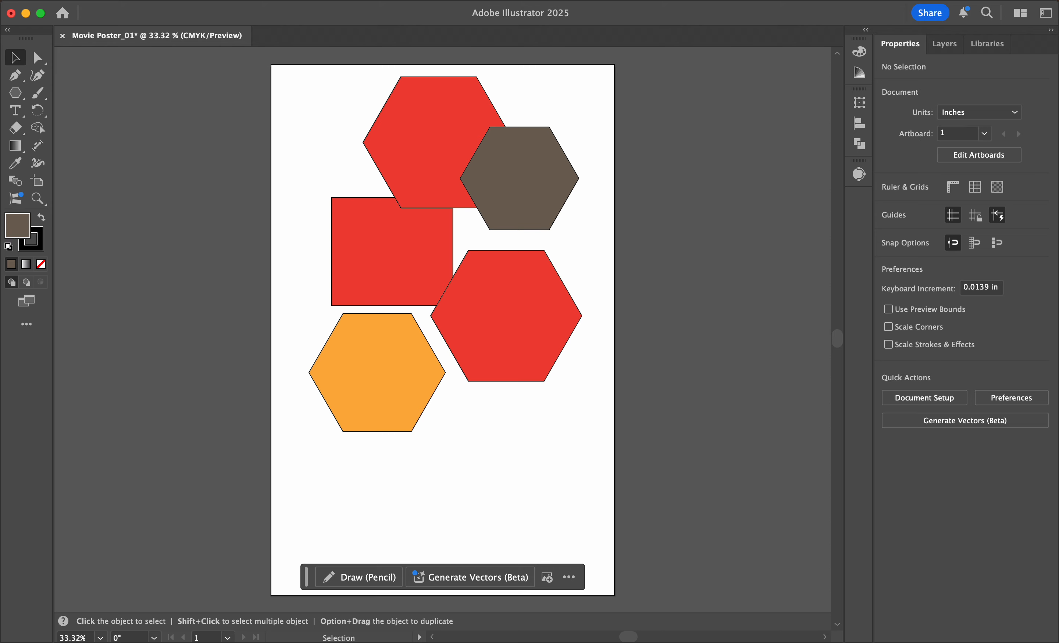
left_click(946, 1)
left_click(946, 1)
left_click(945, 1)
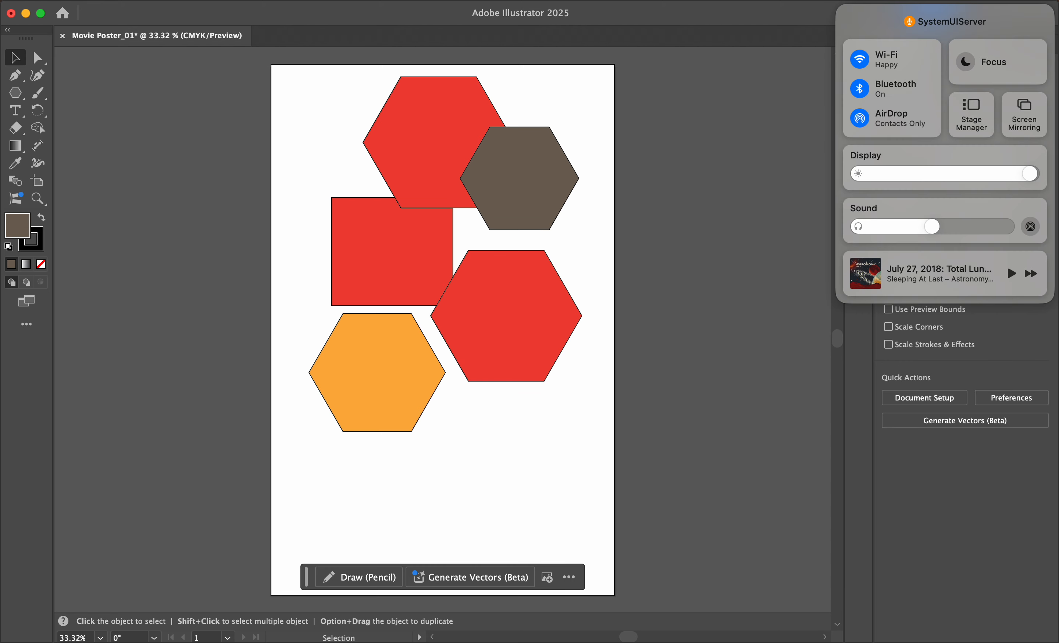
left_click(945, 1)
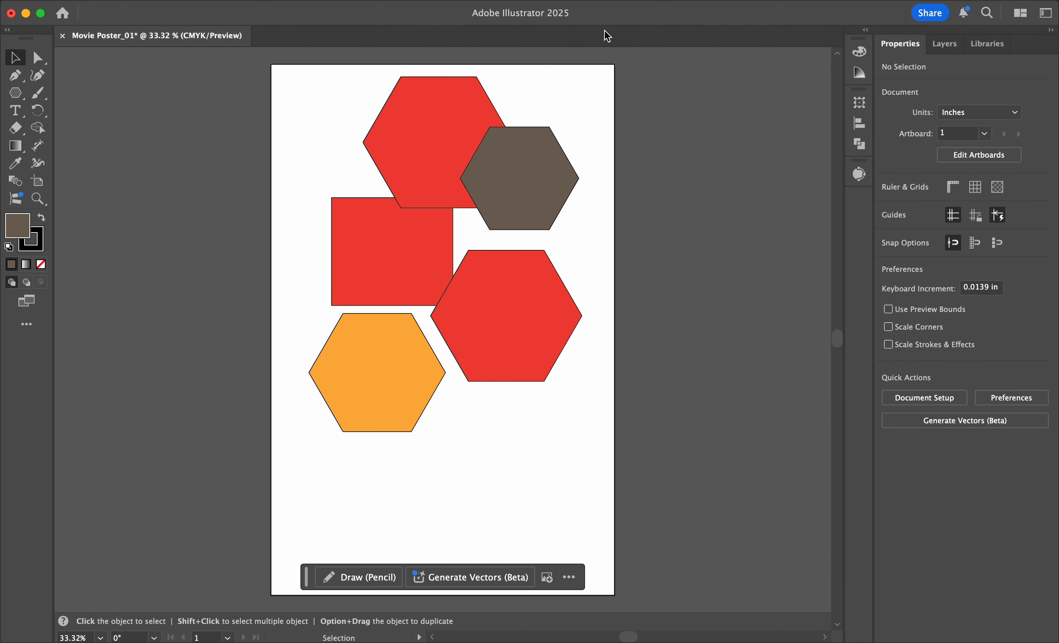